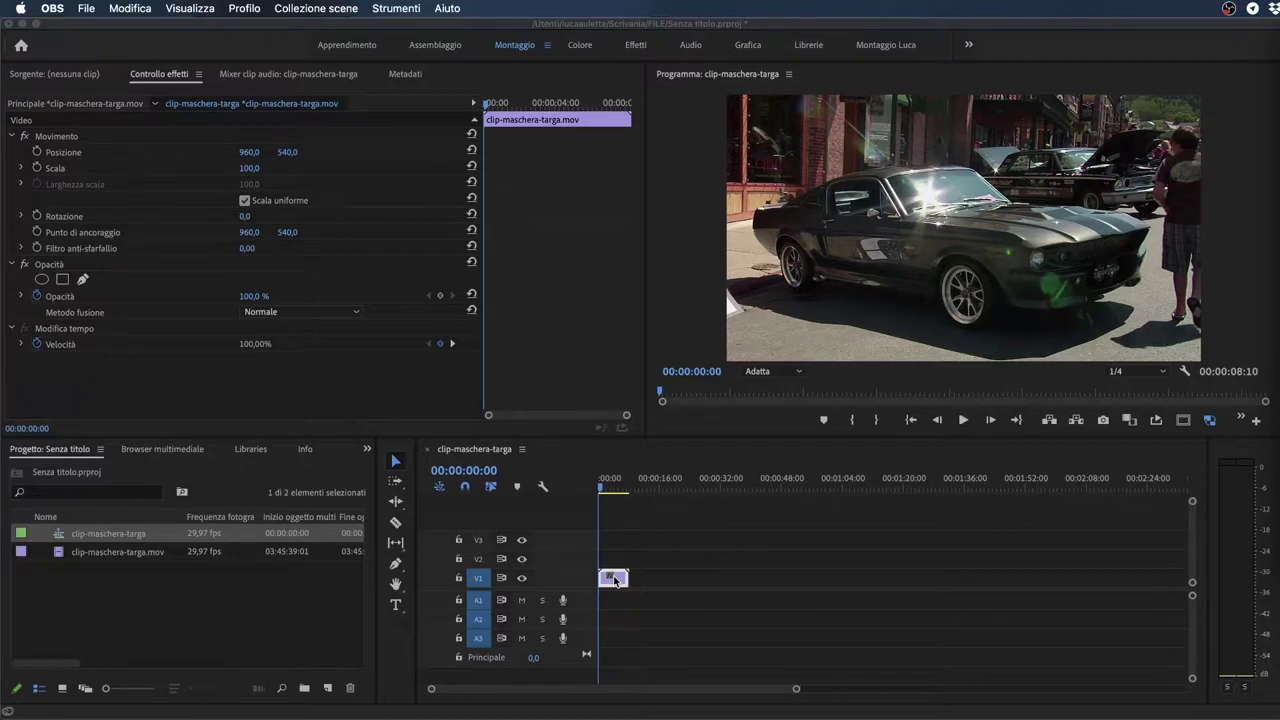
# - Scrub through the car clip to preview the footage
pyautogui.moveTo(612, 485); pyautogui.dragTo(599, 486)
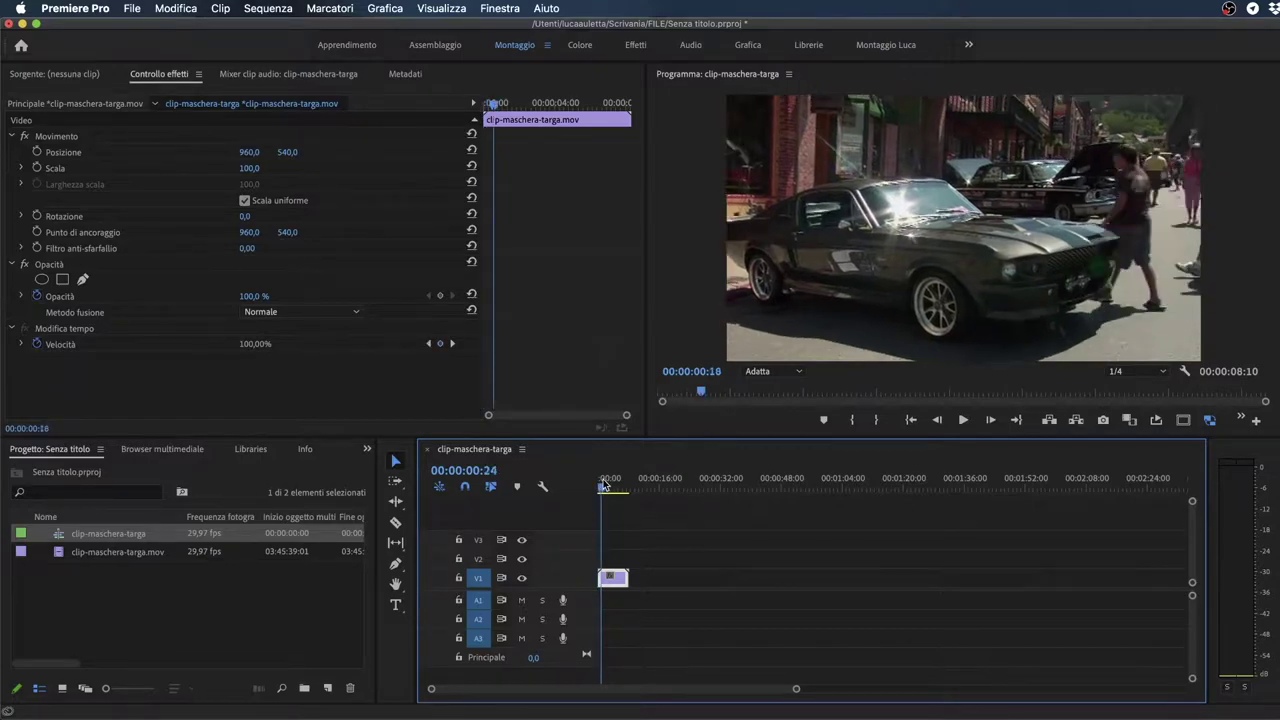
pyautogui.moveTo(593, 485)
pyautogui.mouseDown()
pyautogui.moveTo(614, 485)
pyautogui.moveTo(596, 483)
pyautogui.mouseUp()
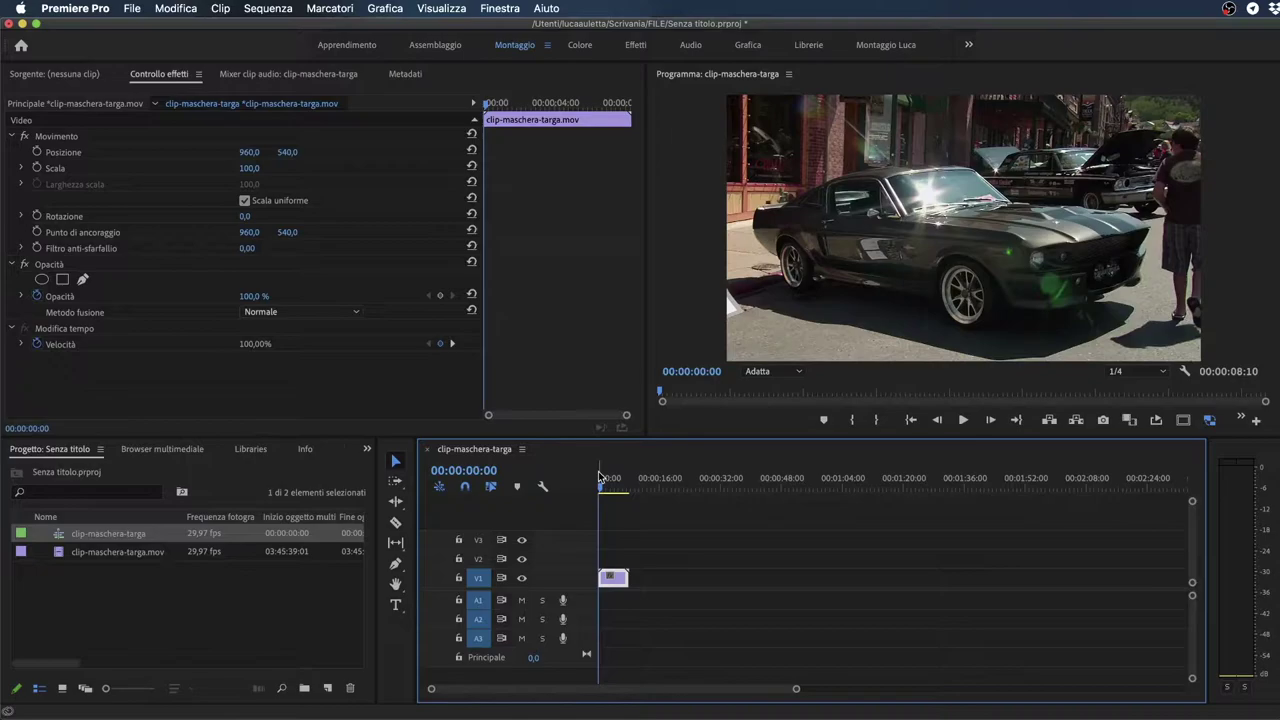
pyautogui.moveTo(599, 478)
pyautogui.mouseDown()
pyautogui.moveTo(604, 488)
pyautogui.moveTo(576, 489)
pyautogui.moveTo(597, 490)
pyautogui.mouseUp()
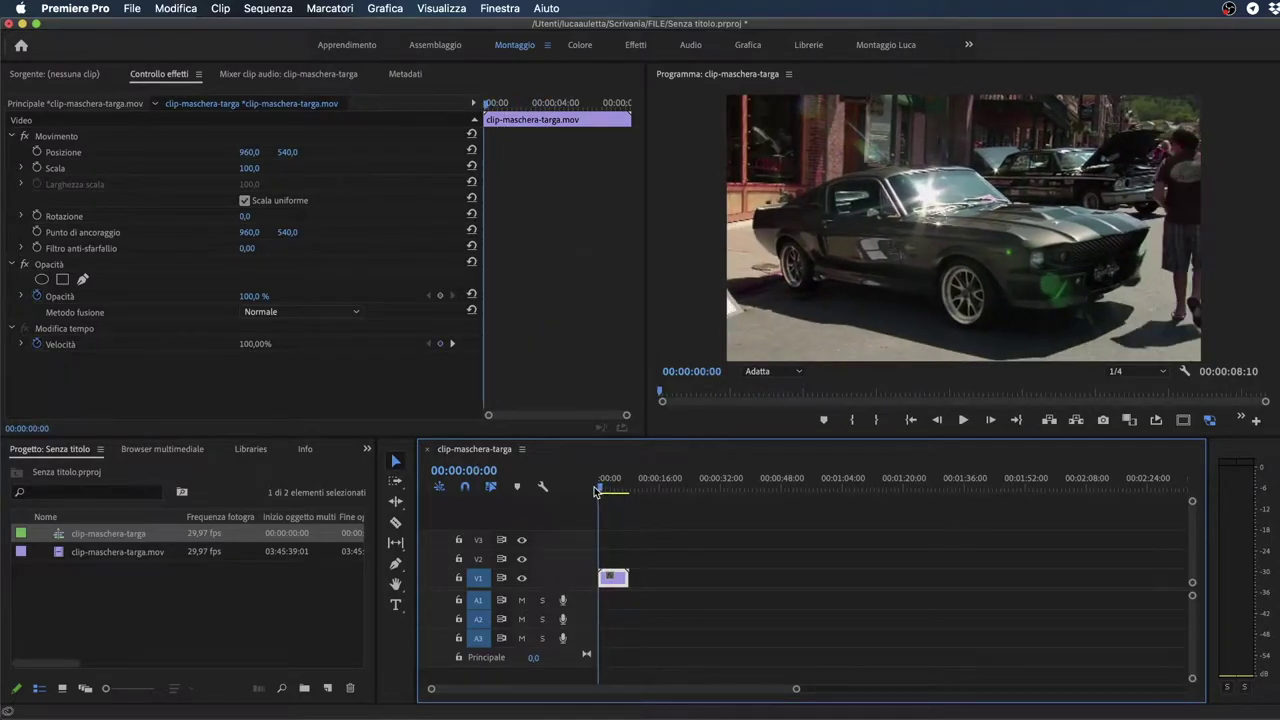
# - Search the Effetti panel for 'sfoc' and drag Sfocatura gaussiana onto the car clip on V1
pyautogui.click(363, 452)
pyautogui.click(399, 537)
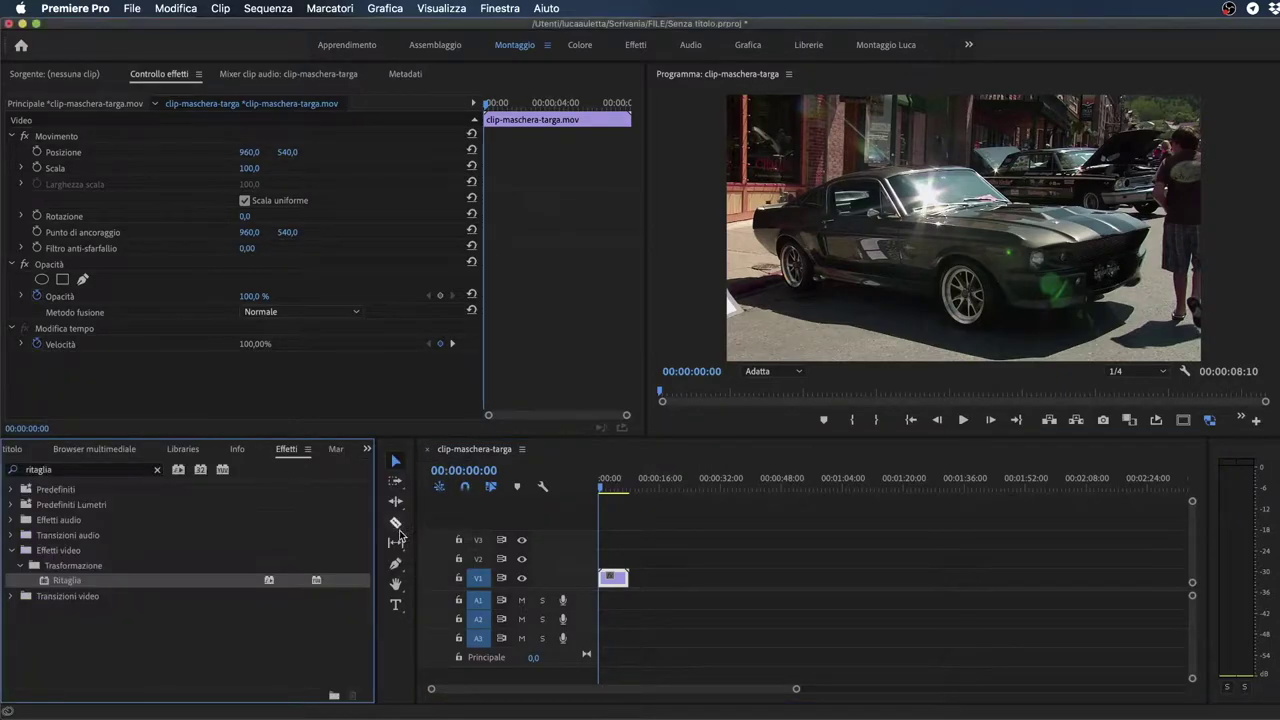
pyautogui.click(100, 472)
pyautogui.write('sfoca')
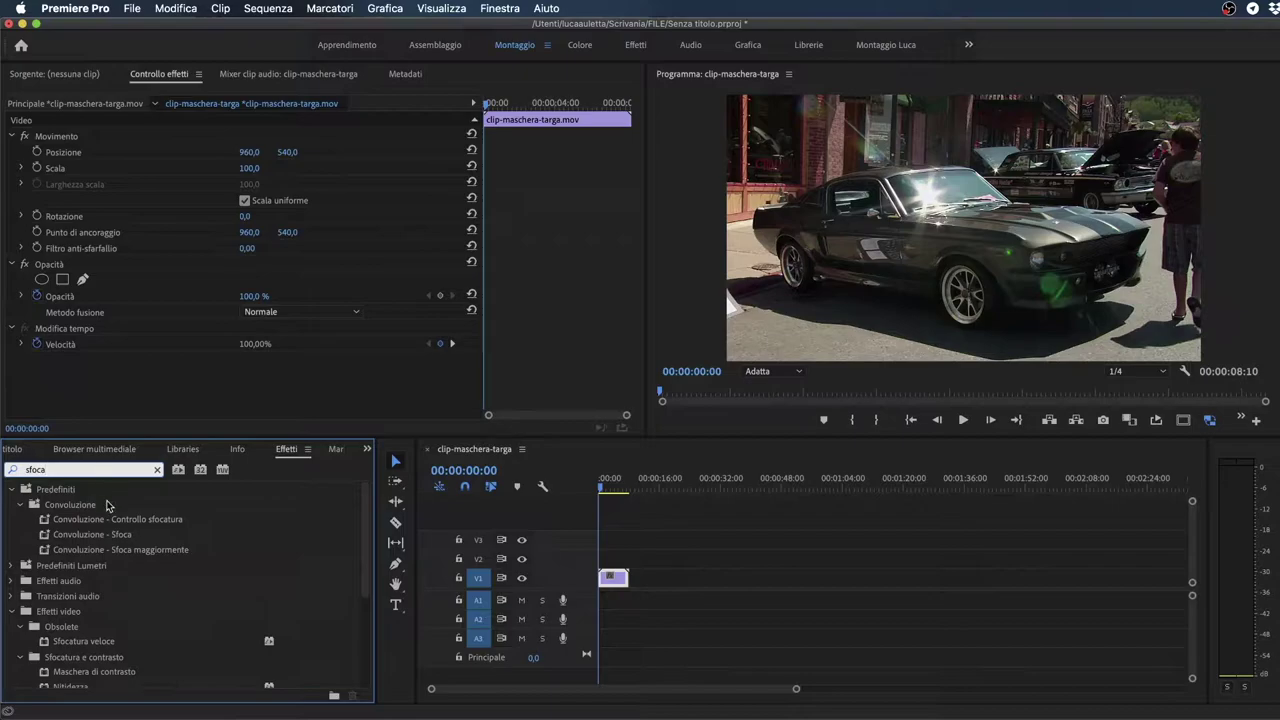
pyautogui.scroll(-1, 115, 630)
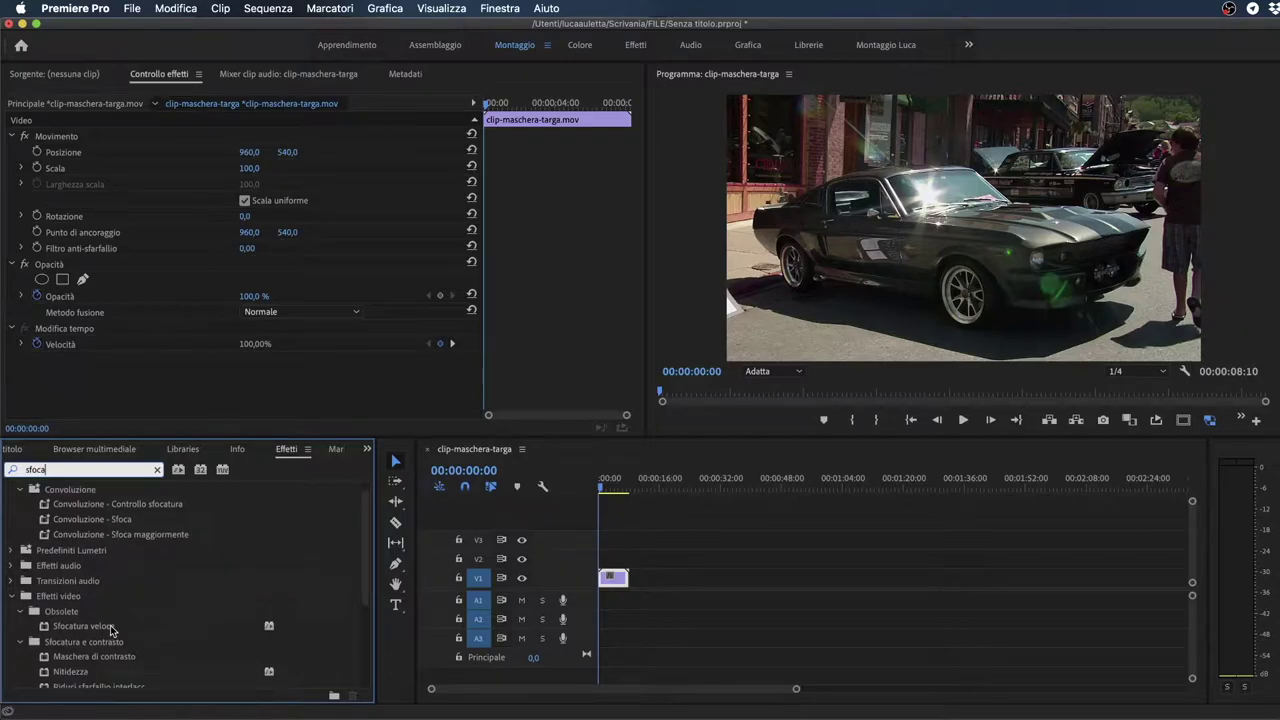
pyautogui.scroll(-1, 115, 630)
pyautogui.scroll(-1, 115, 630)
pyautogui.scroll(-2, 138, 630)
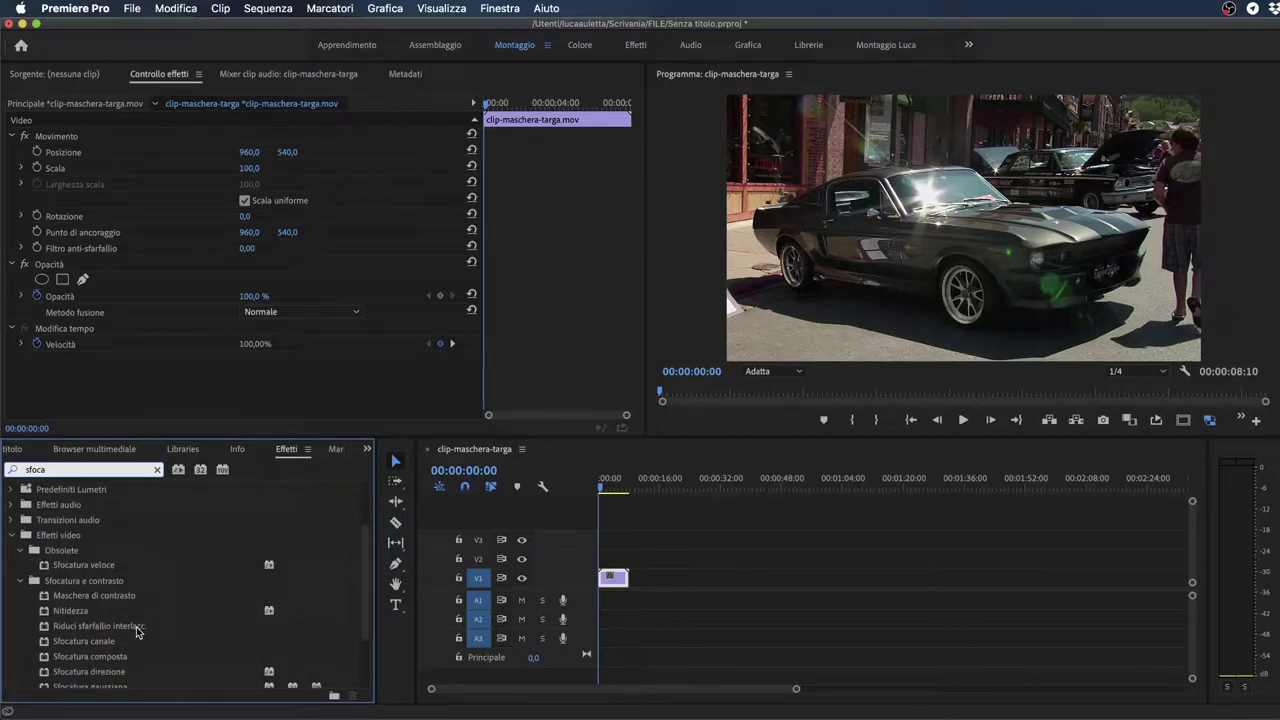
pyautogui.scroll(-2, 138, 630)
pyautogui.click(65, 658)
pyautogui.moveTo(65, 660); pyautogui.dragTo(618, 583)
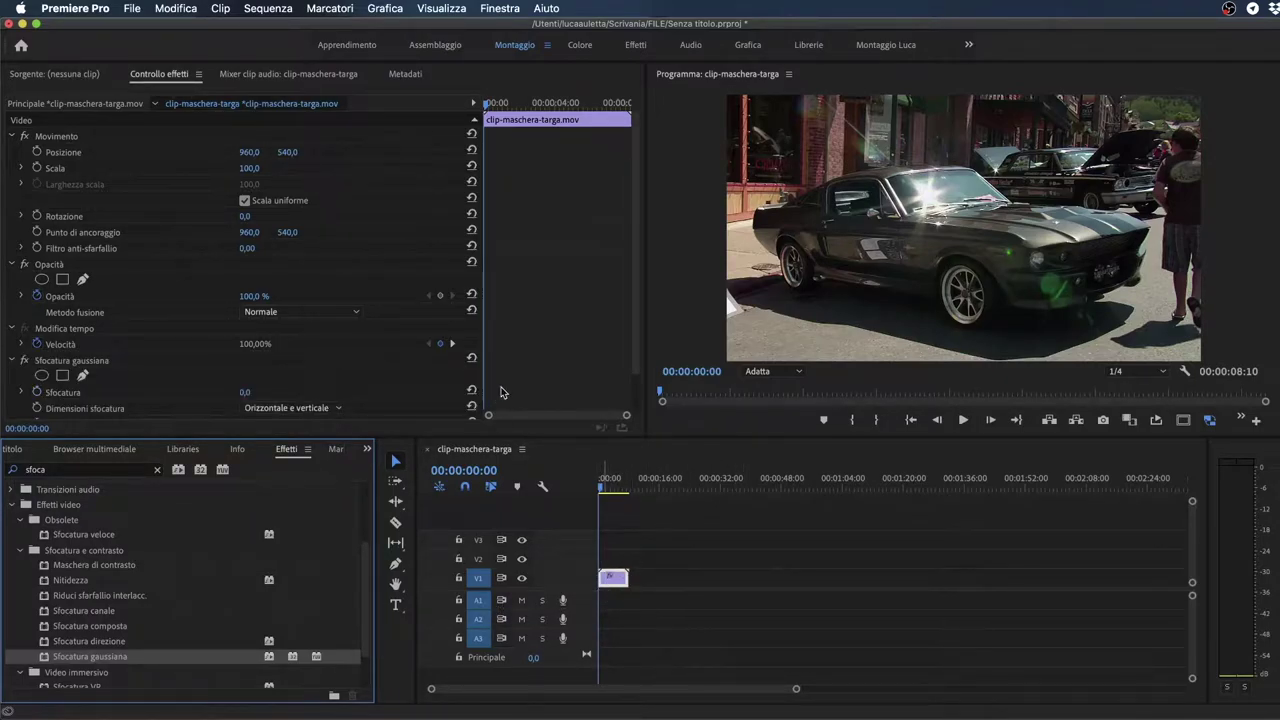
pyautogui.scroll(-2, 578, 379)
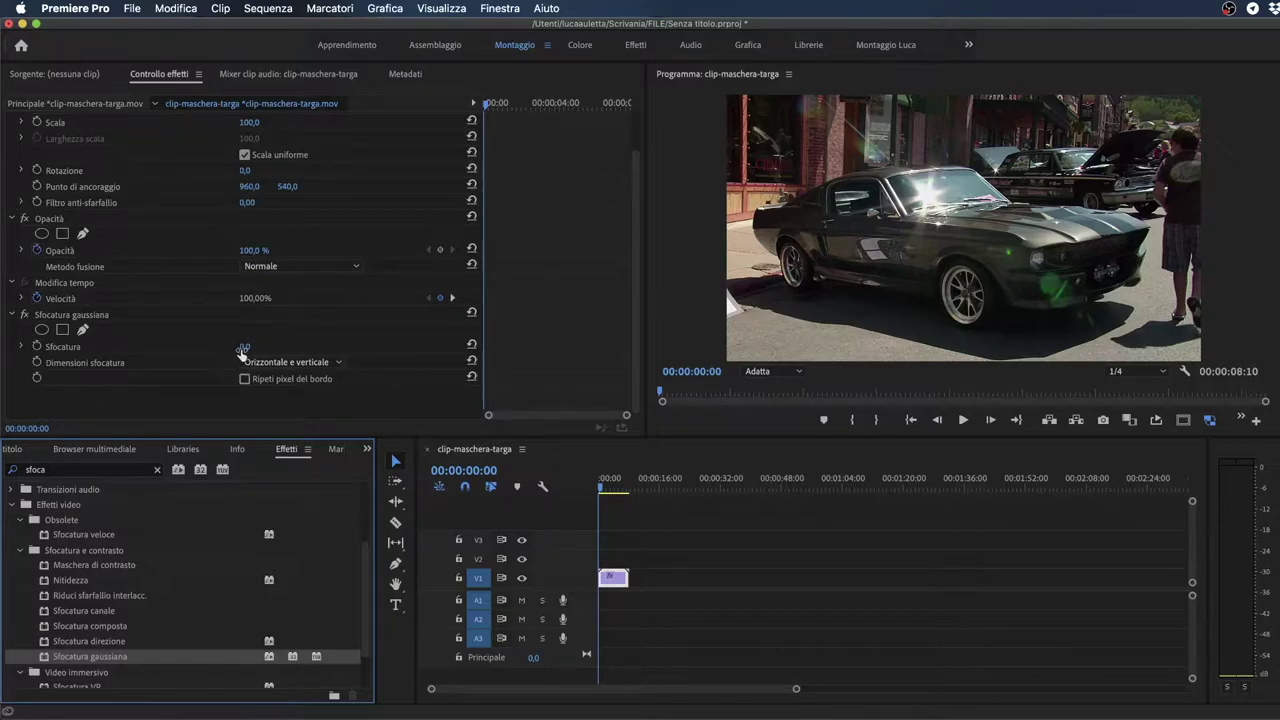
pyautogui.moveTo(245, 346)
pyautogui.mouseDown()
pyautogui.moveTo(324, 346)
pyautogui.moveTo(245, 346)
pyautogui.mouseUp()
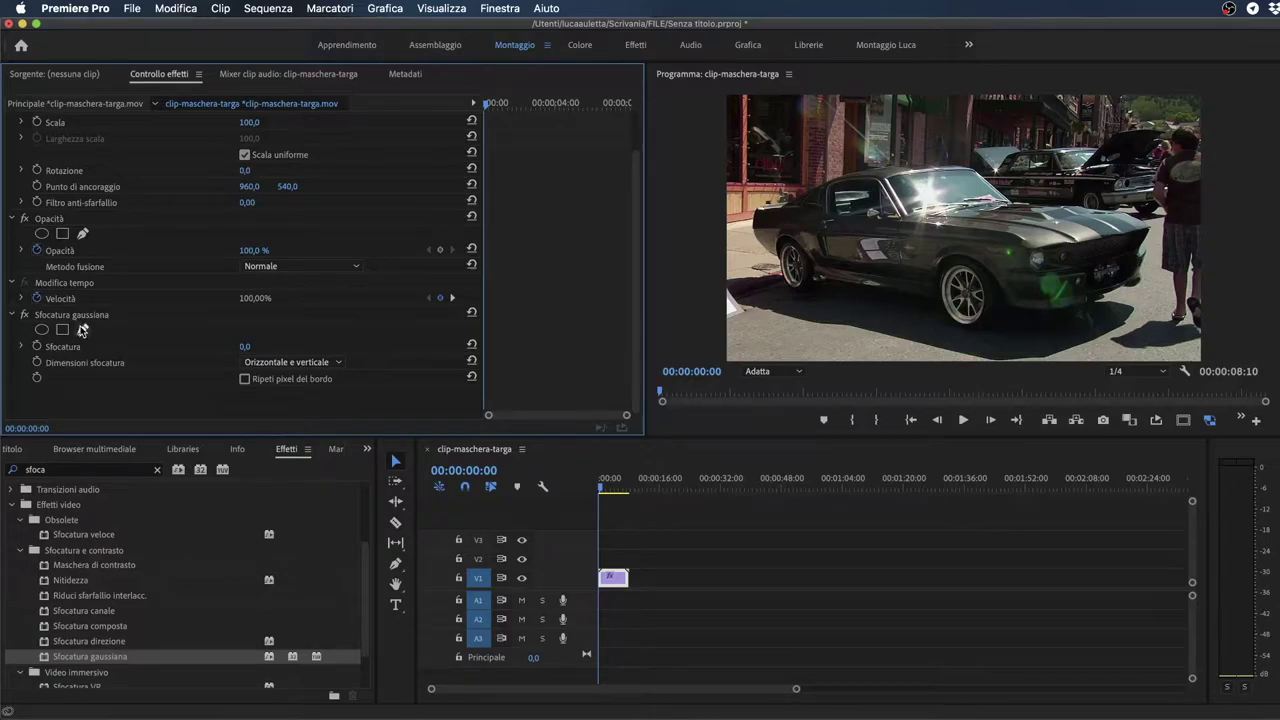
pyautogui.click(52, 220)
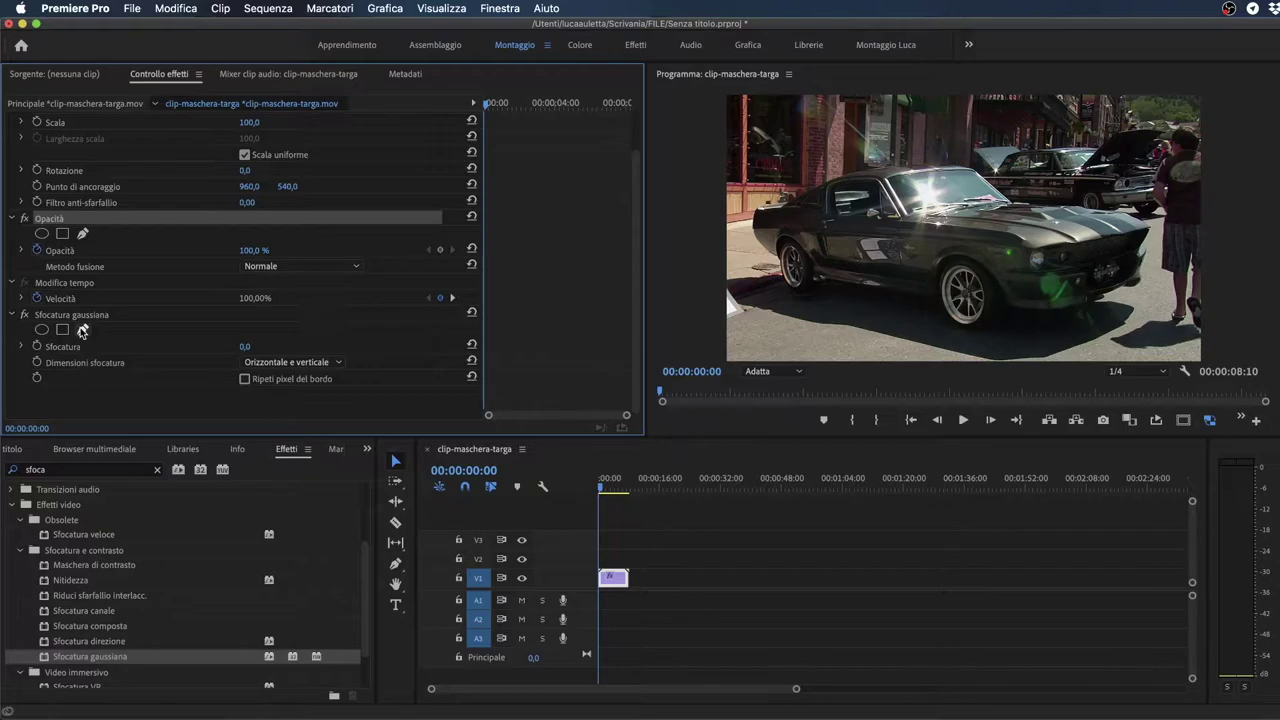
pyautogui.click(83, 331)
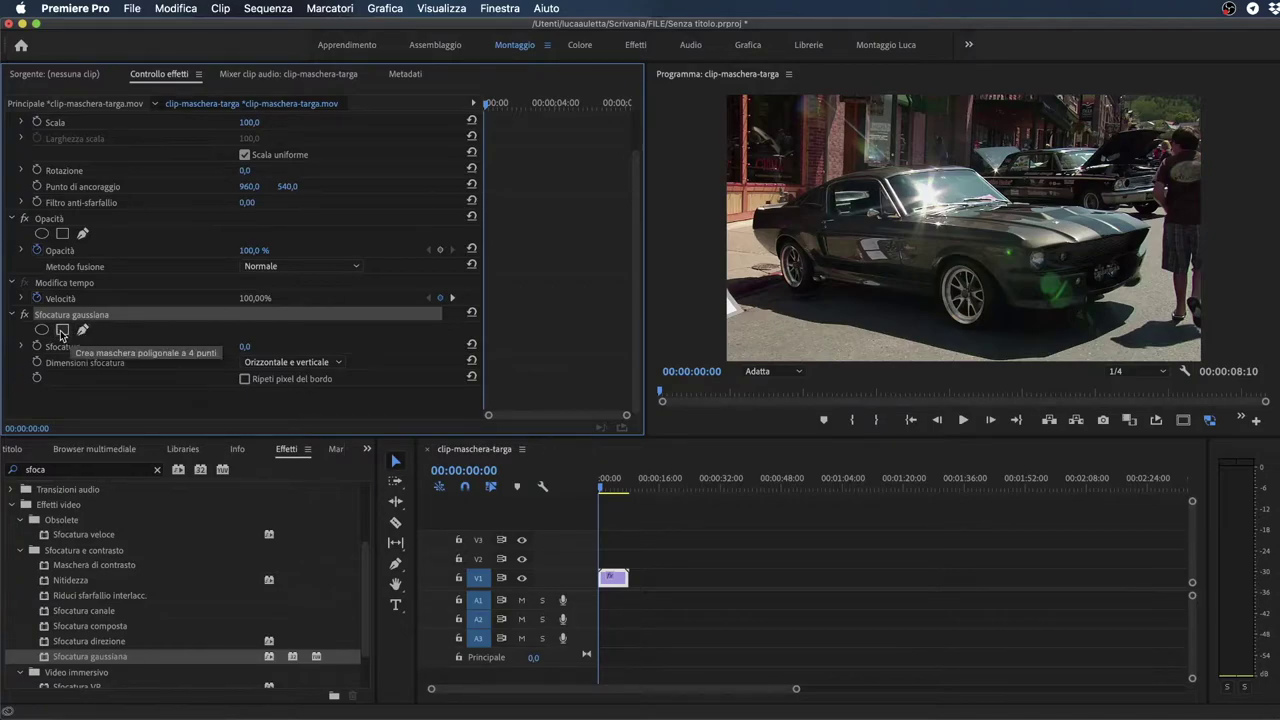
# - Add a four-point mask to Sfocatura gaussiana and magnify the Program monitor to 150%
pyautogui.click(61, 330)
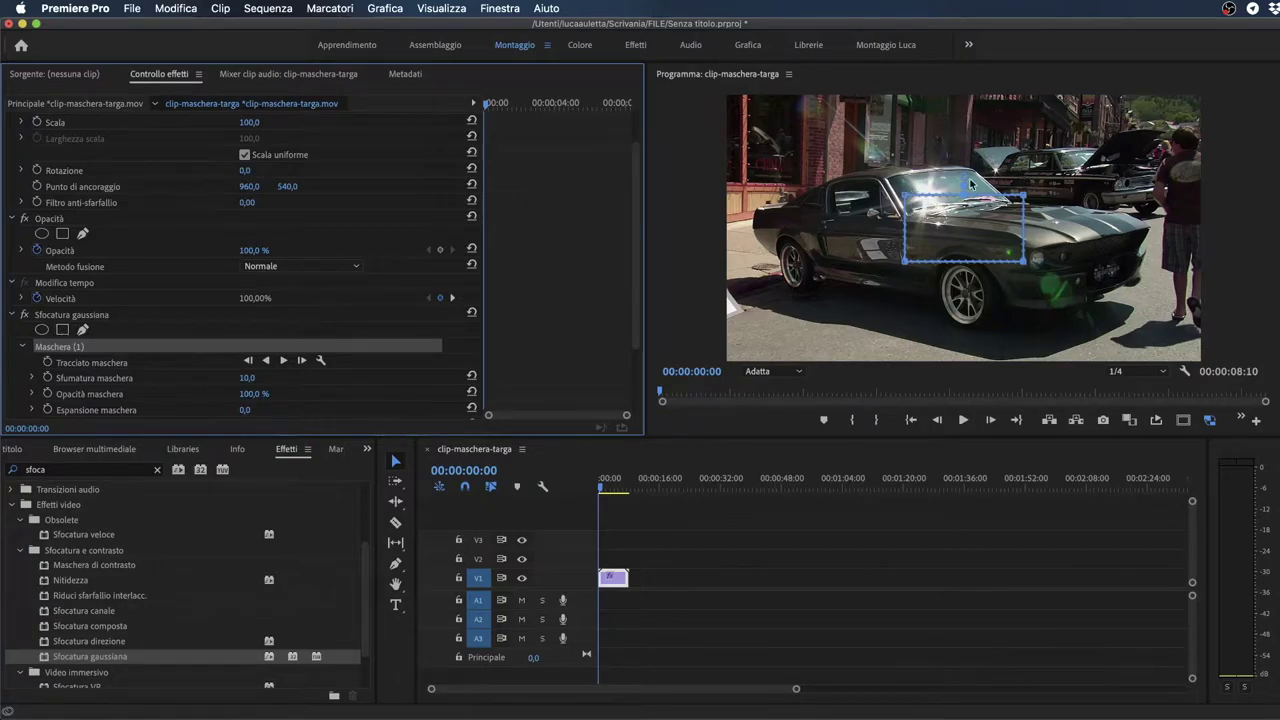
pyautogui.click(965, 209)
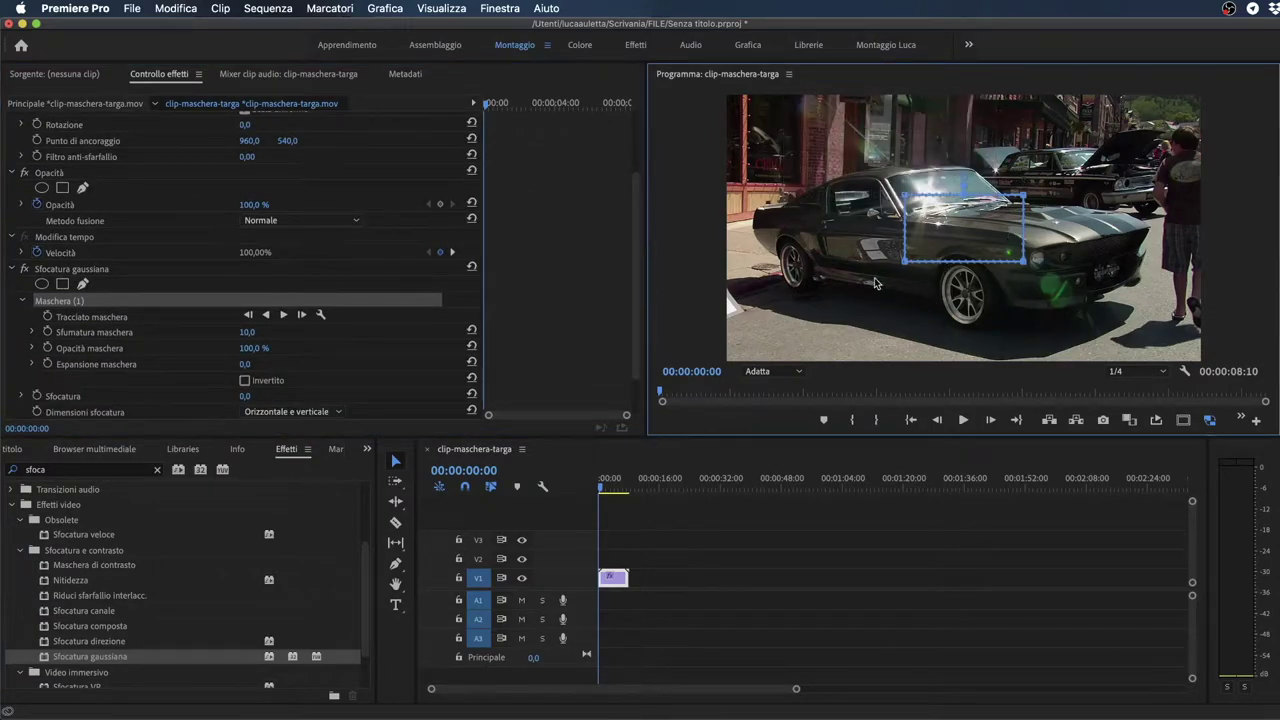
pyautogui.scroll(-1, 162, 335)
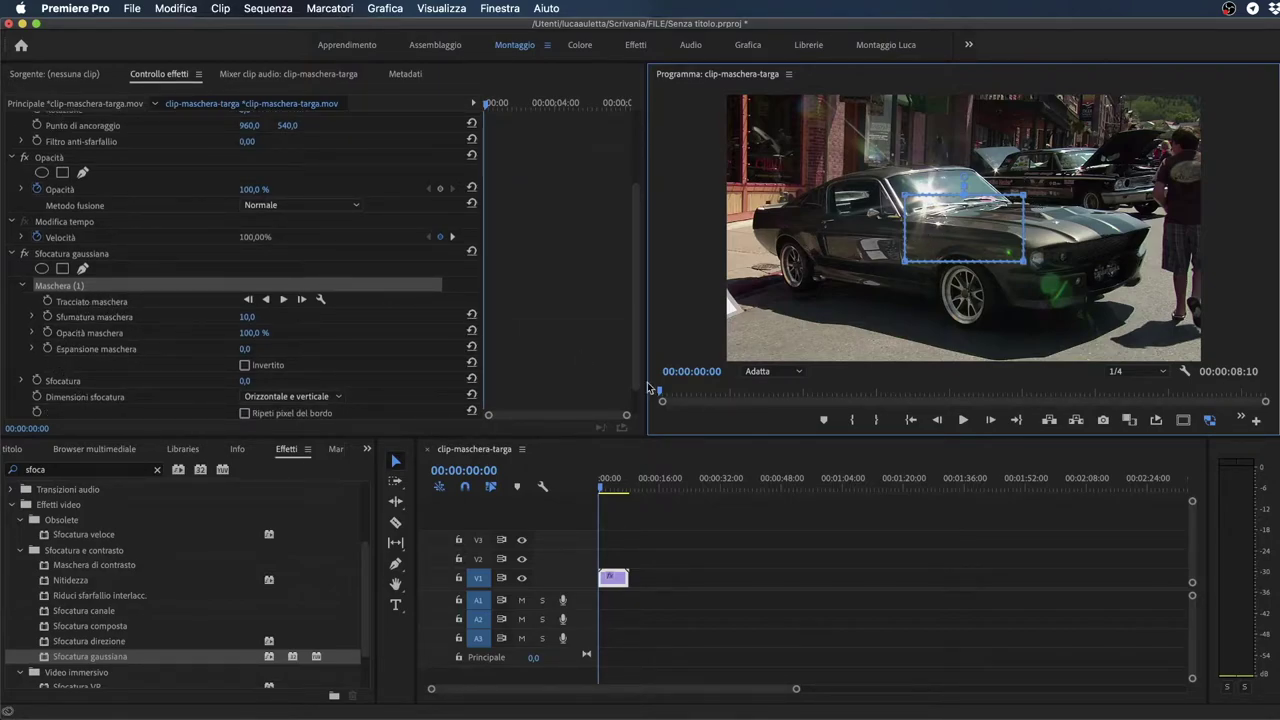
pyautogui.click(766, 373)
pyautogui.click(767, 490)
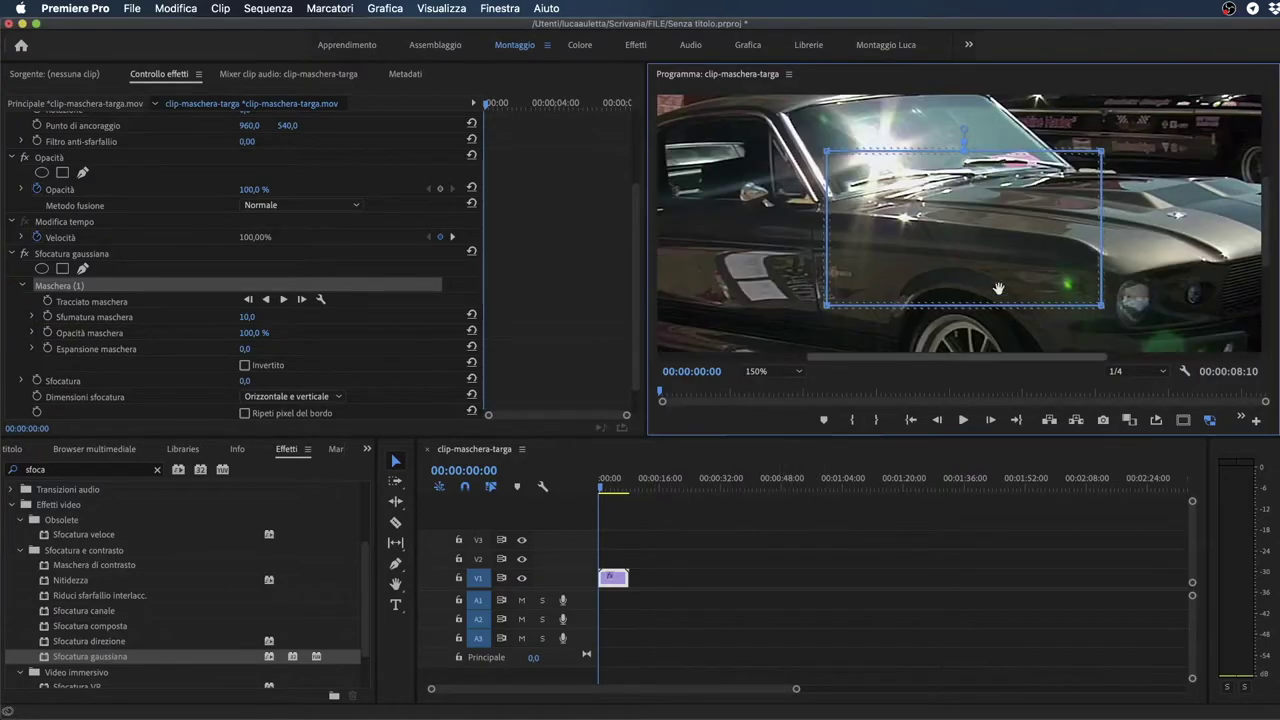
# - Drag the four mask corners in to fit tightly around the license plate
pyautogui.moveTo(1015, 265); pyautogui.dragTo(1173, 326)
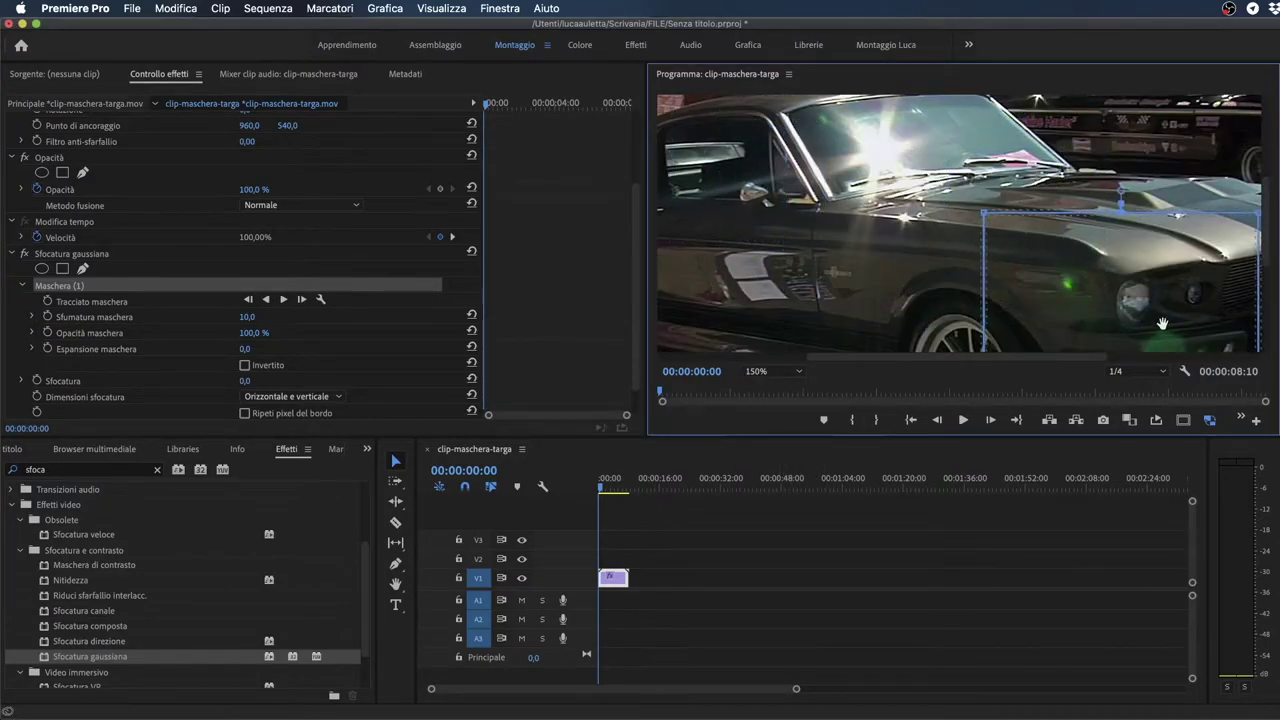
pyautogui.moveTo(1095, 360); pyautogui.dragTo(1247, 343)
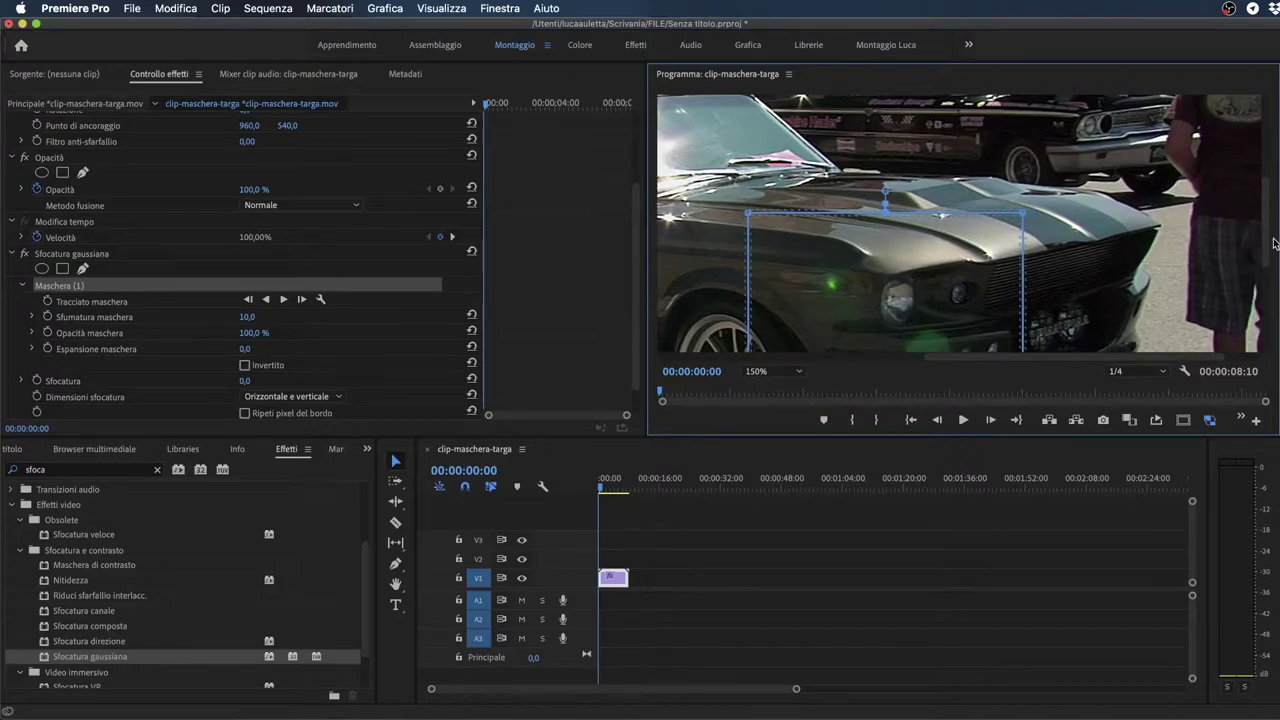
pyautogui.moveTo(1266, 243); pyautogui.dragTo(1266, 315)
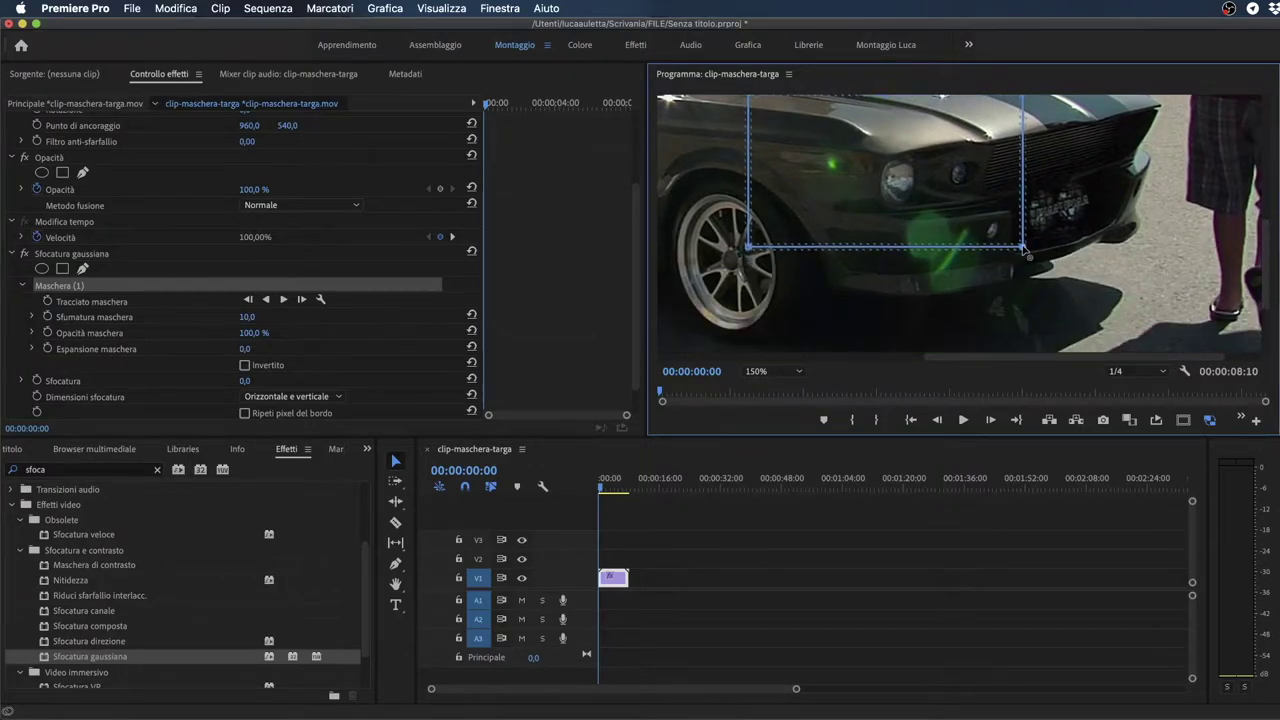
pyautogui.moveTo(1023, 248); pyautogui.dragTo(1109, 225)
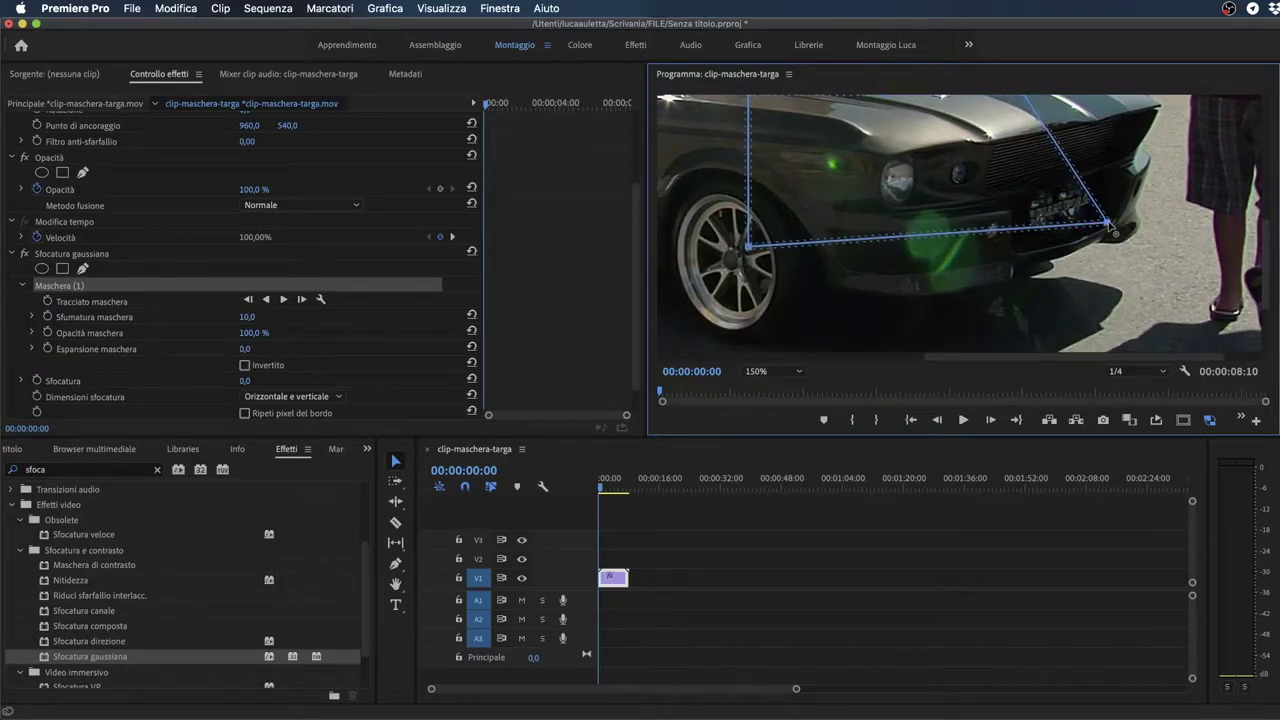
pyautogui.moveTo(748, 246); pyautogui.dragTo(1014, 254)
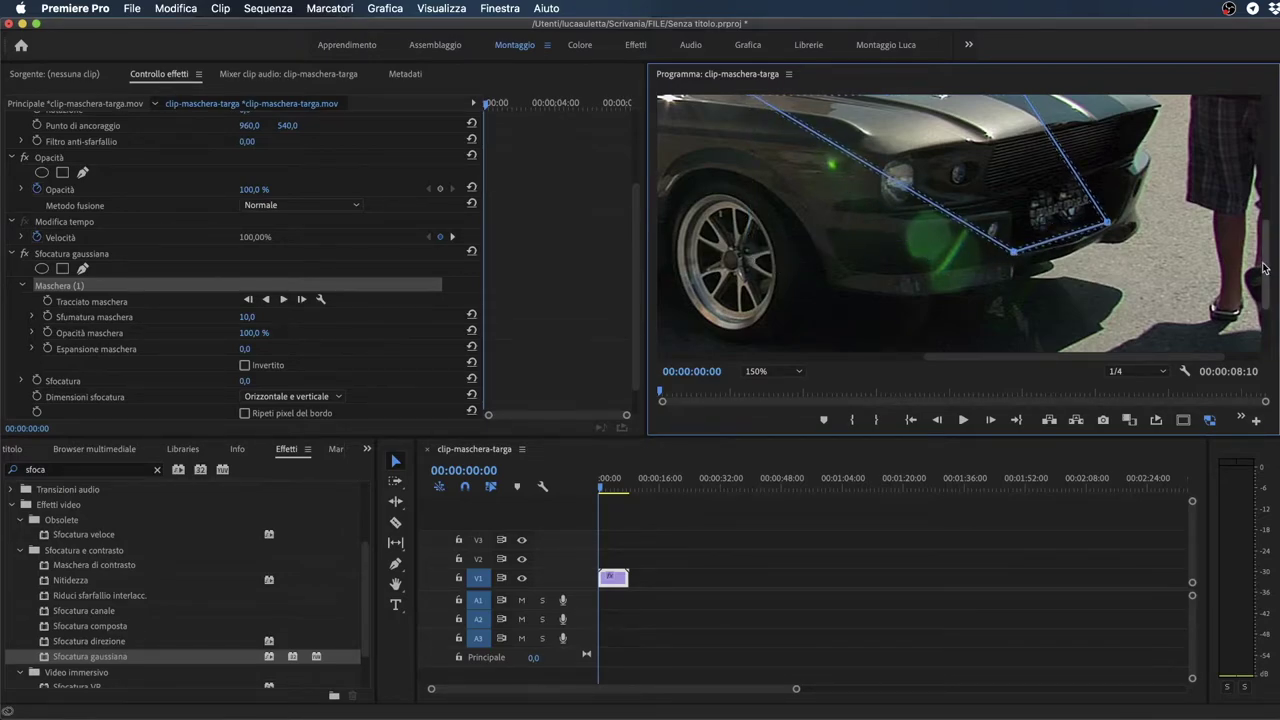
pyautogui.moveTo(1266, 280); pyautogui.dragTo(1205, 217)
pyautogui.moveTo(1022, 188); pyautogui.dragTo(1112, 267)
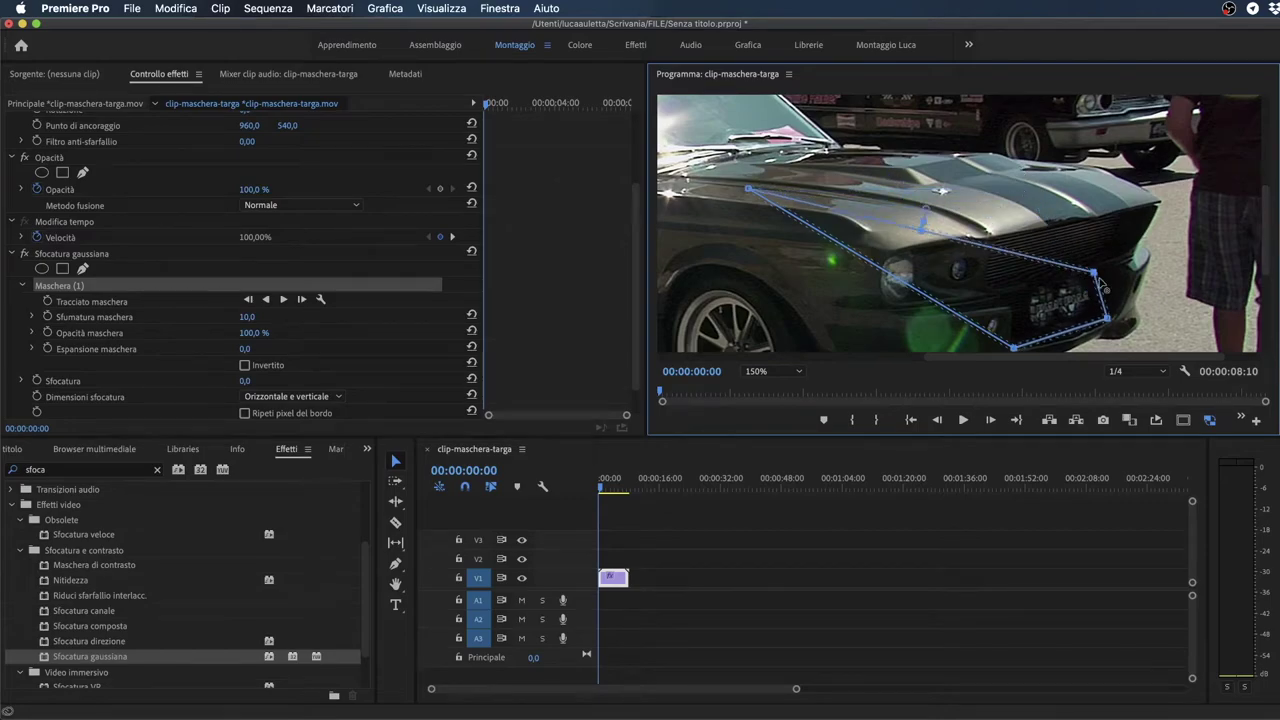
pyautogui.moveTo(748, 188); pyautogui.dragTo(1005, 305)
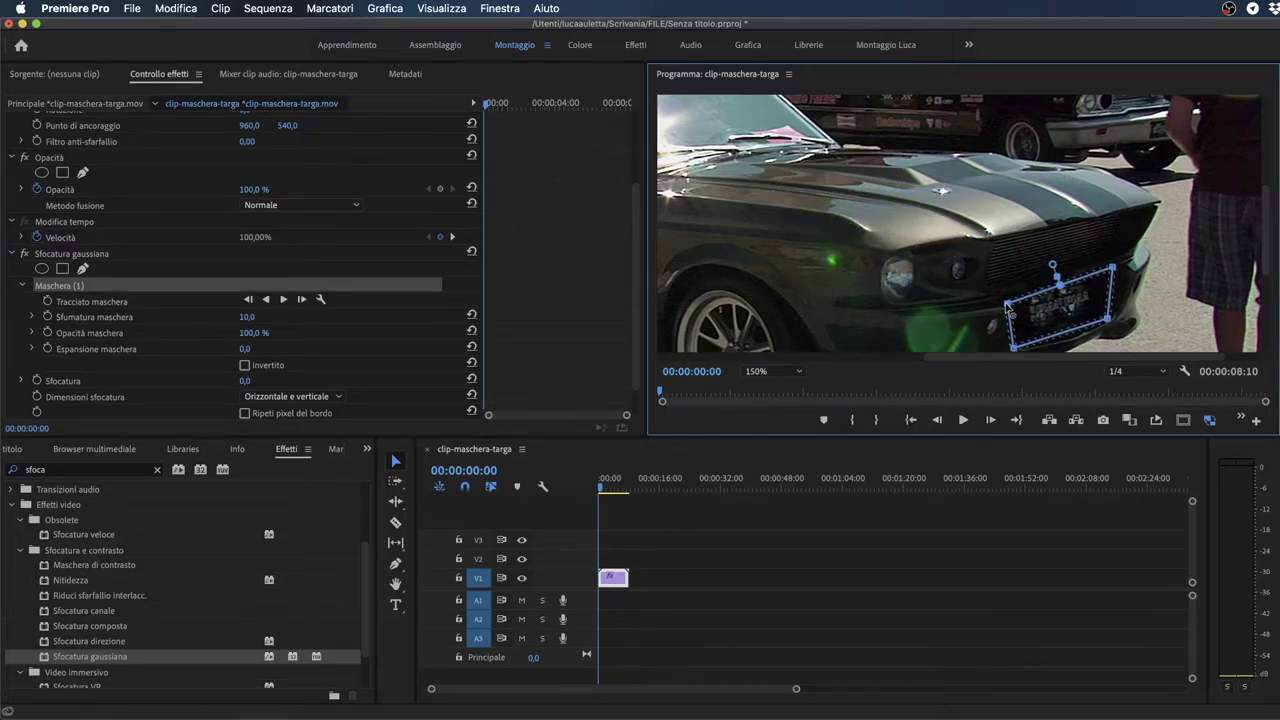
pyautogui.moveTo(1115, 276); pyautogui.dragTo(1117, 280)
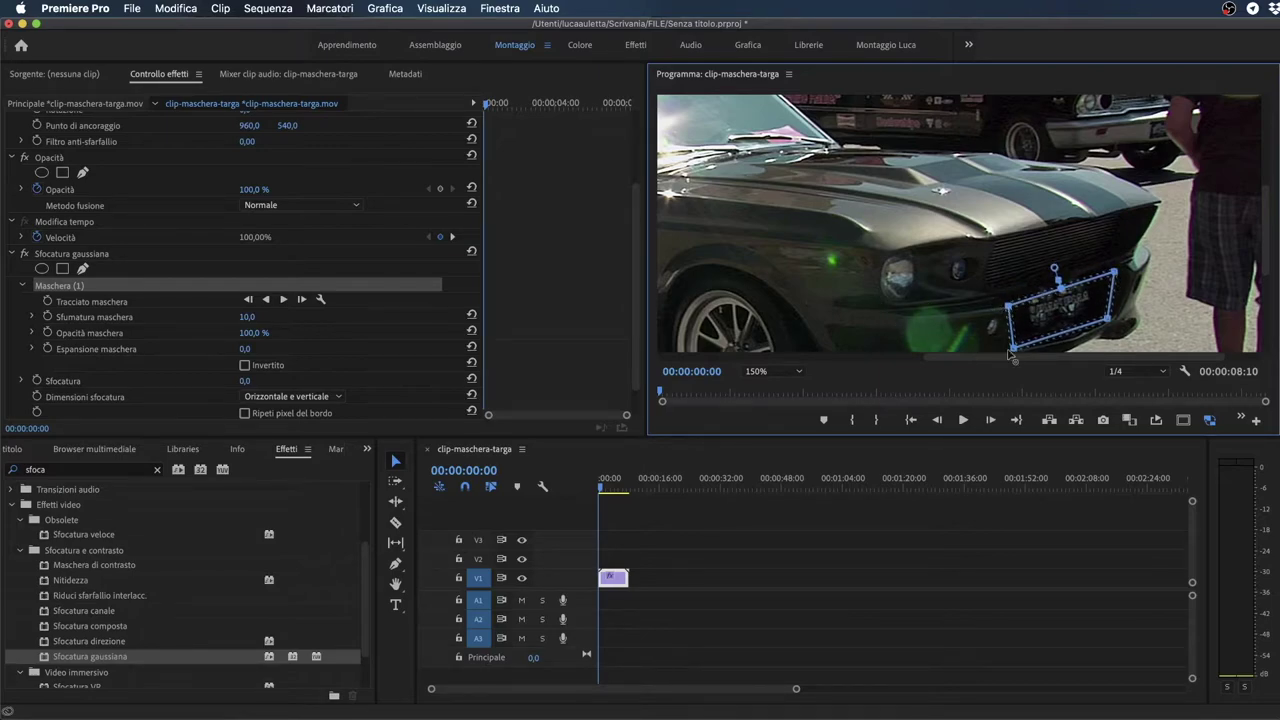
pyautogui.scroll(-5, 1262, 258)
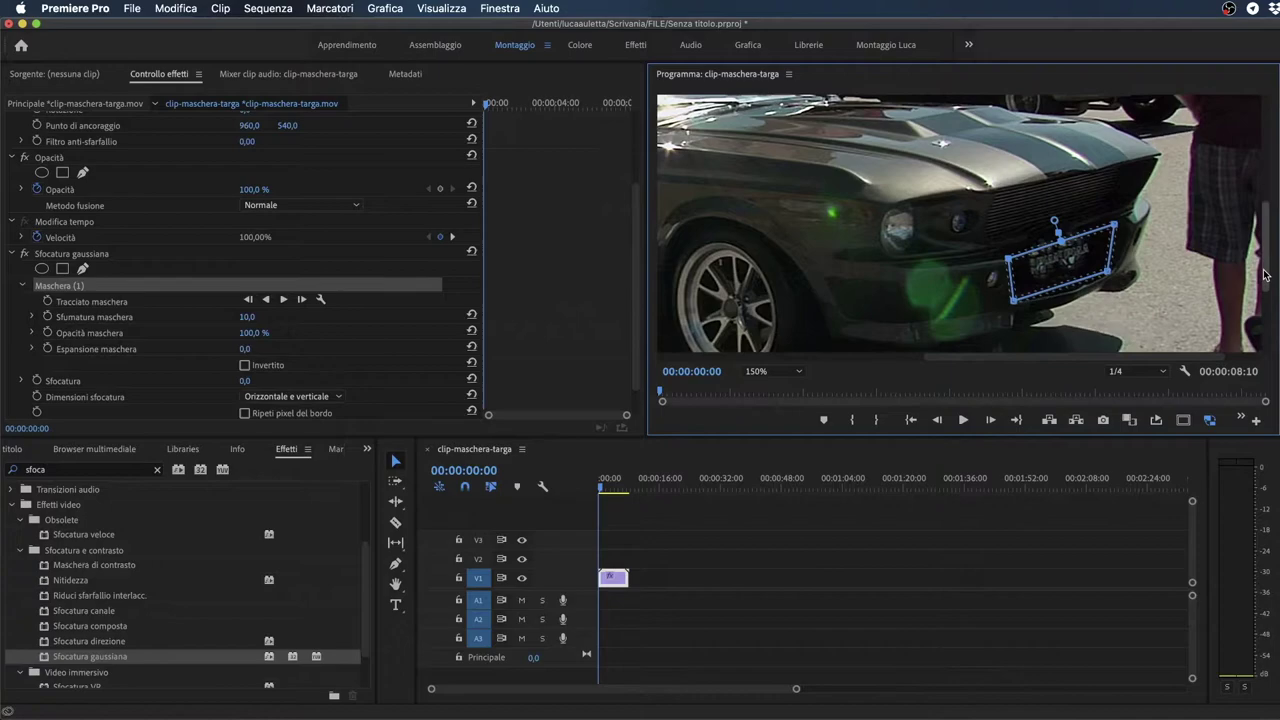
pyautogui.click(244, 384)
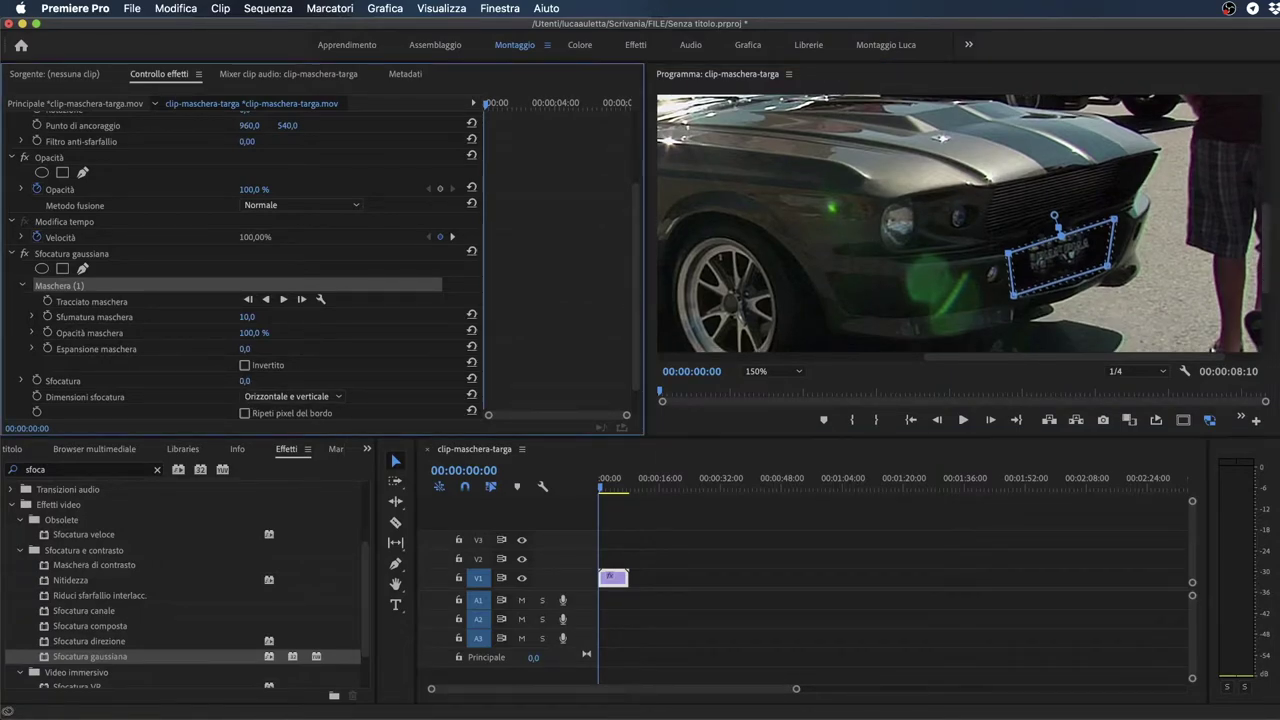
# - Set Sfocatura to 24, Sfumatura maschera to 24 and Espansione maschera to 14
pyautogui.moveTo(244, 381)
pyautogui.mouseDown()
pyautogui.moveTo(290, 381)
pyautogui.moveTo(250, 381)
pyautogui.mouseUp()
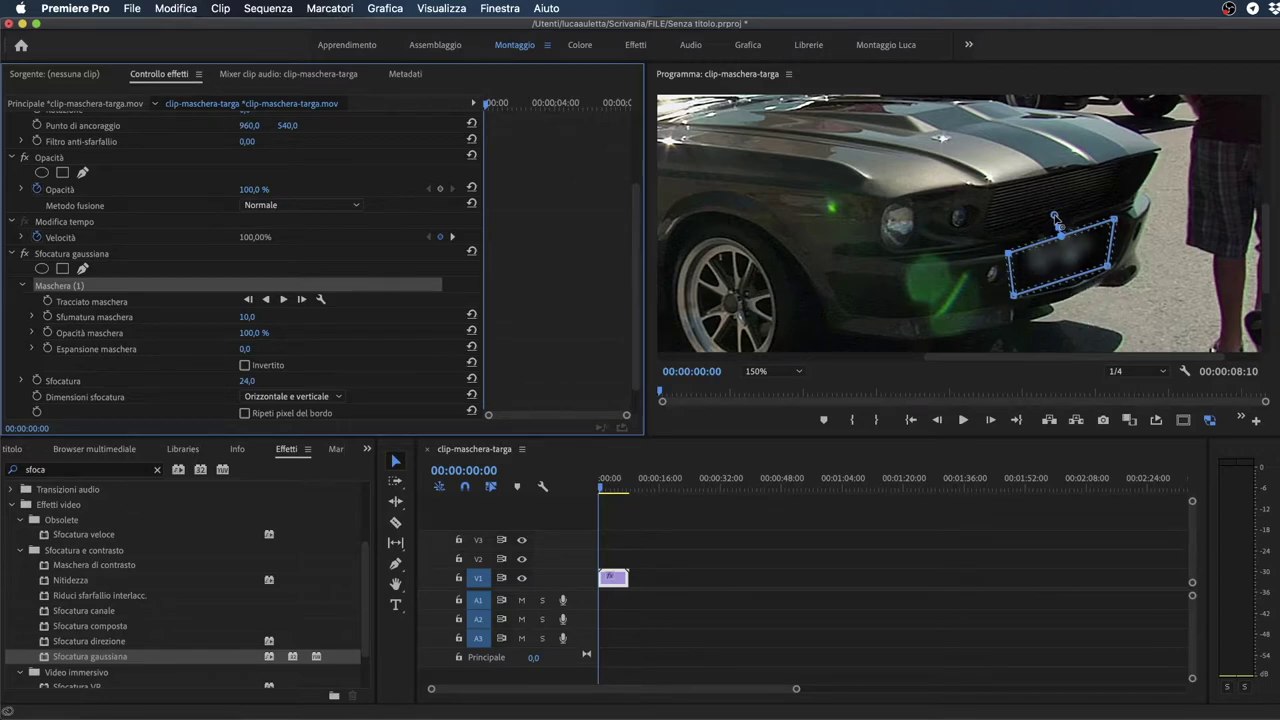
pyautogui.moveTo(1054, 219); pyautogui.dragTo(1050, 203)
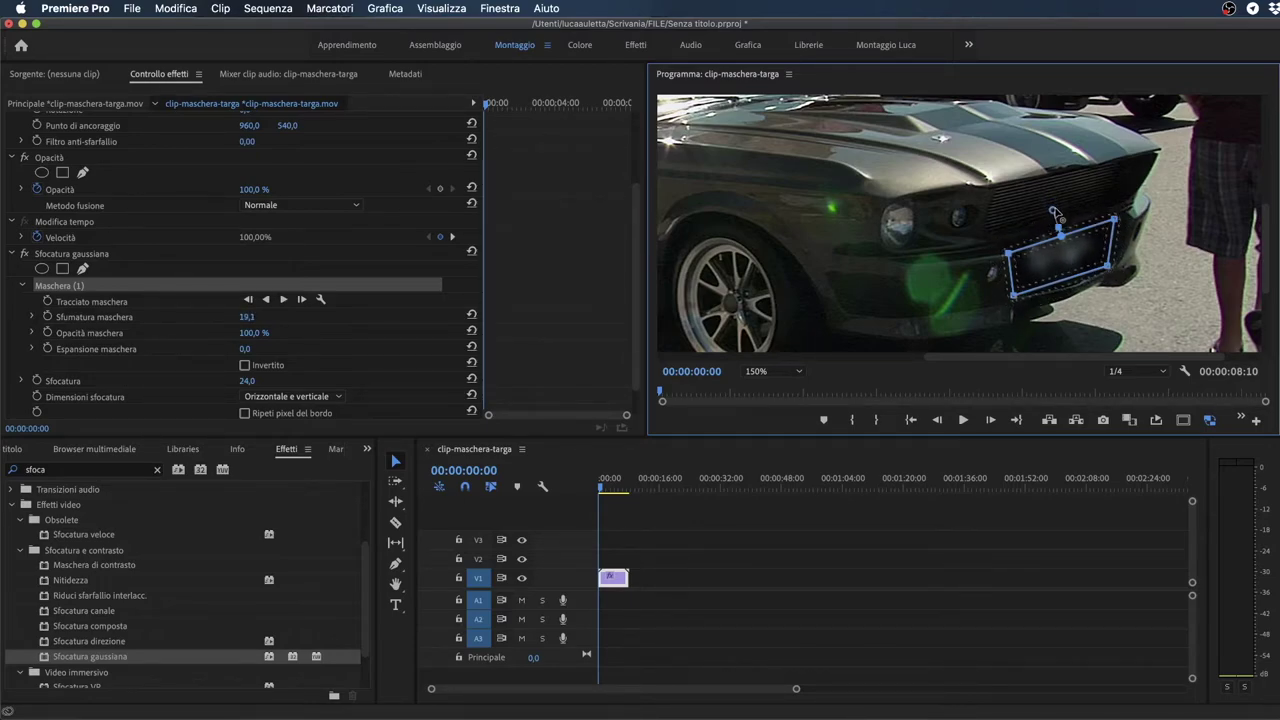
pyautogui.moveTo(1054, 212); pyautogui.dragTo(1050, 204)
pyautogui.moveTo(246, 317); pyautogui.dragTo(296, 317)
pyautogui.moveTo(1047, 194); pyautogui.dragTo(1052, 208)
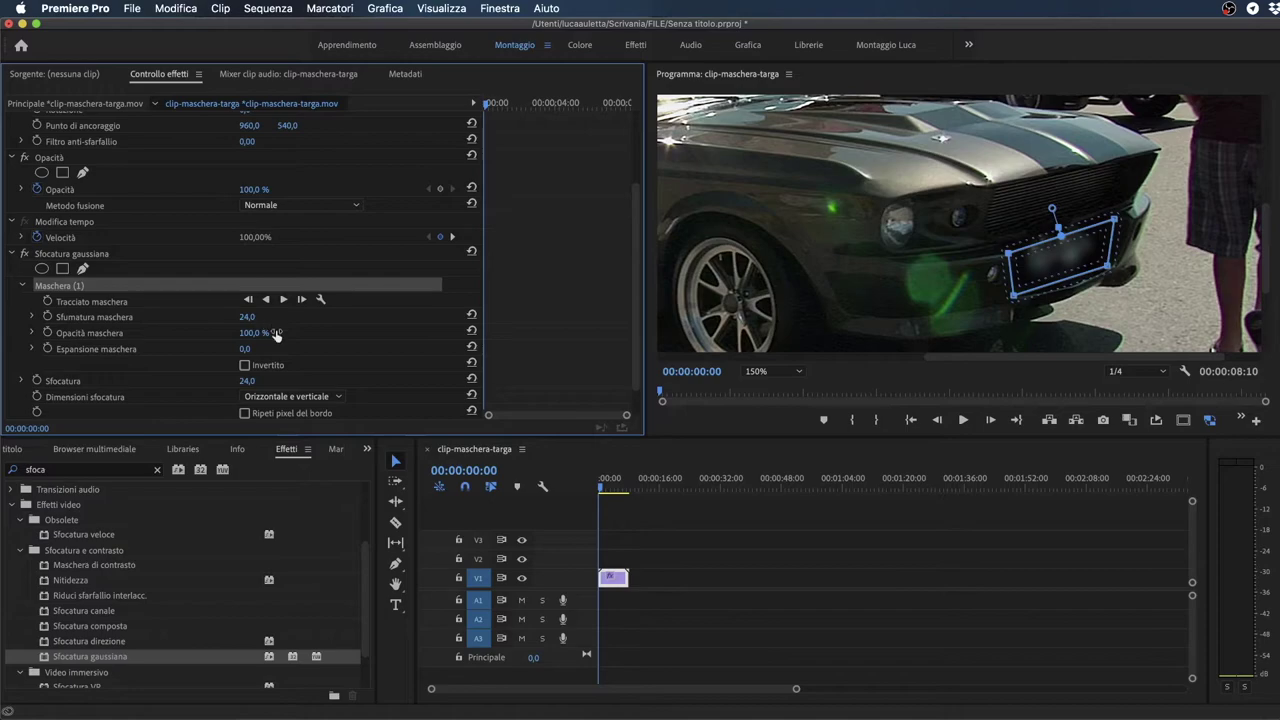
pyautogui.moveTo(244, 348)
pyautogui.mouseDown()
pyautogui.moveTo(271, 348)
pyautogui.moveTo(240, 333)
pyautogui.moveTo(262, 333)
pyautogui.mouseUp()
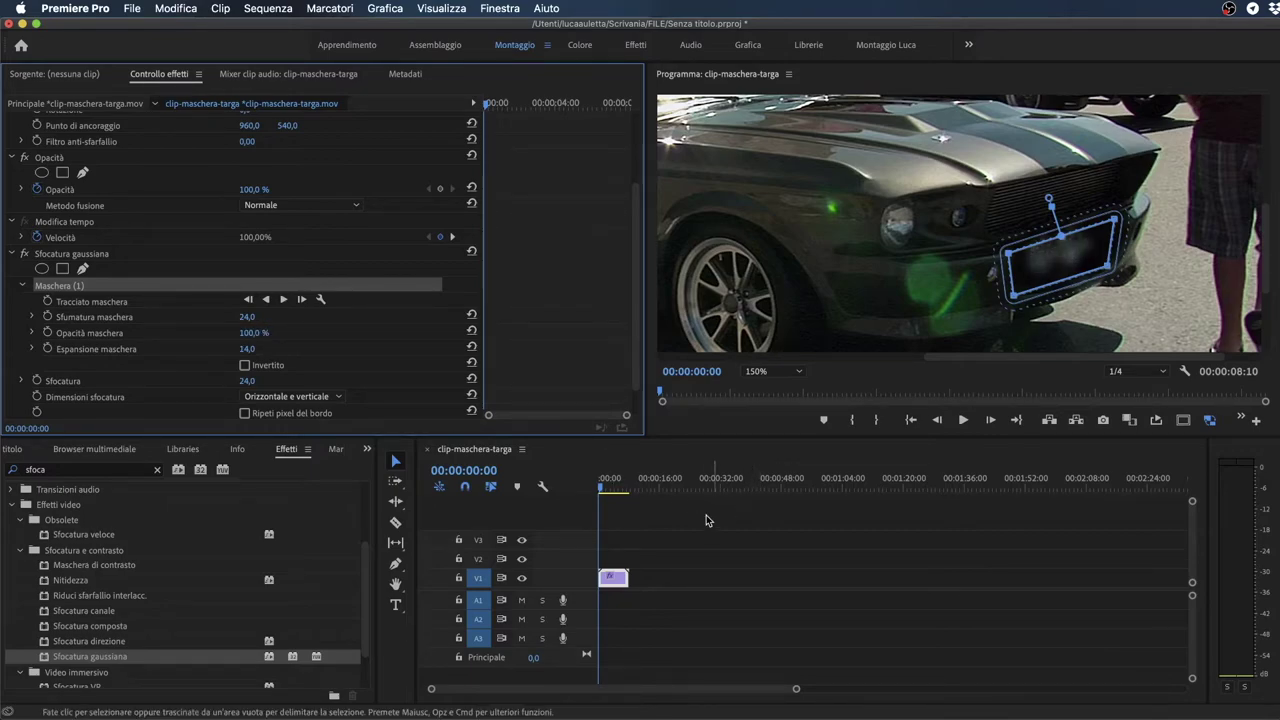
# - Preview the blur, then enable Tracciato maschera keyframing at 00:00:00:00 and reselect Maschera (1)
pyautogui.press('space')
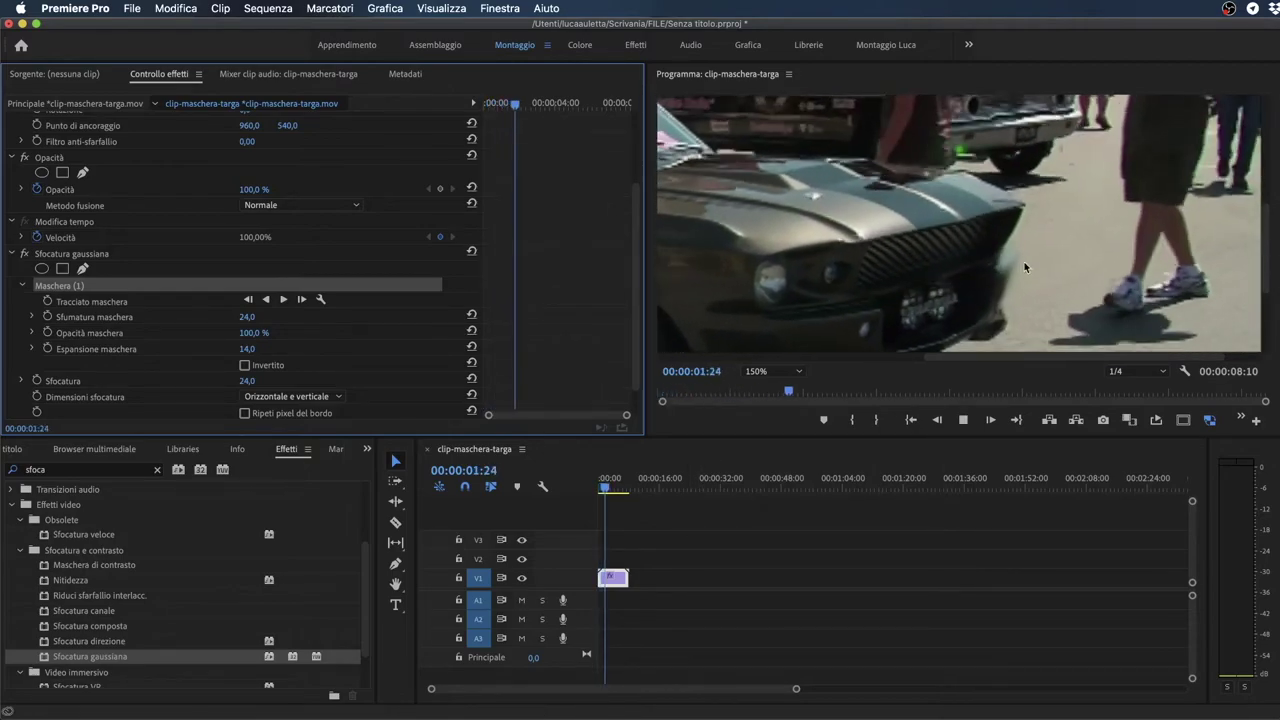
pyautogui.press('space')
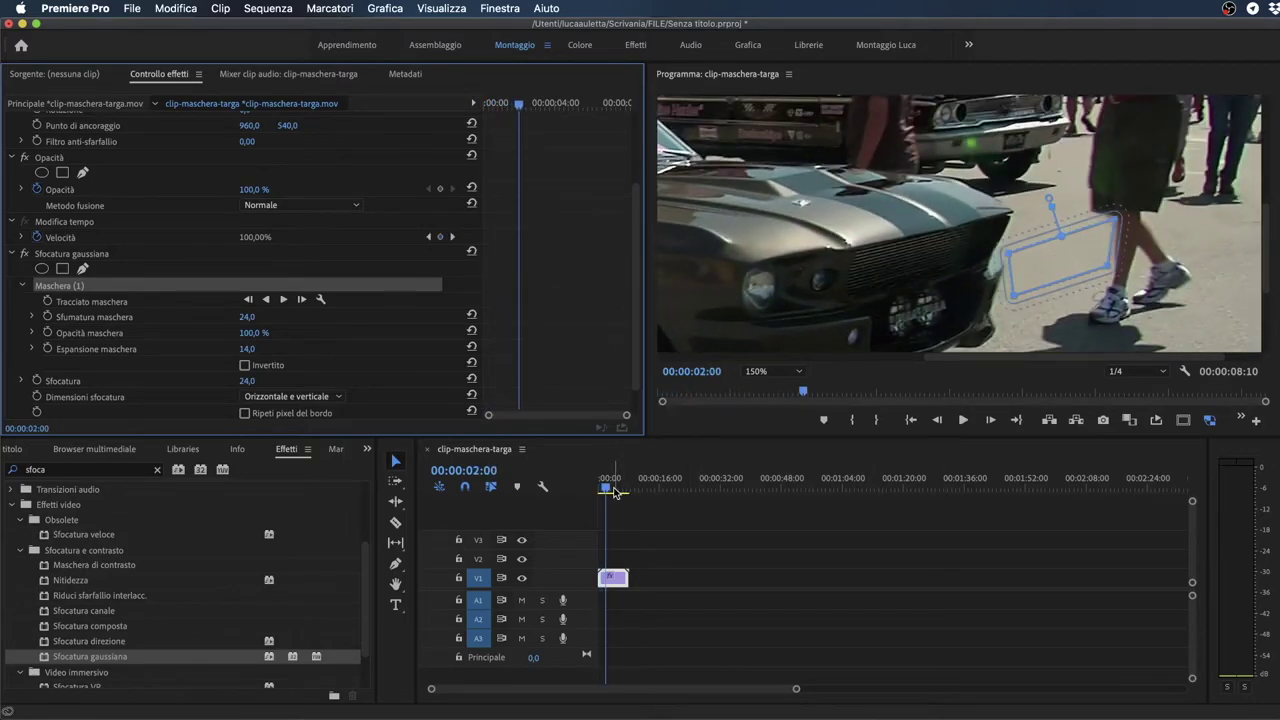
pyautogui.moveTo(606, 488); pyautogui.dragTo(590, 491)
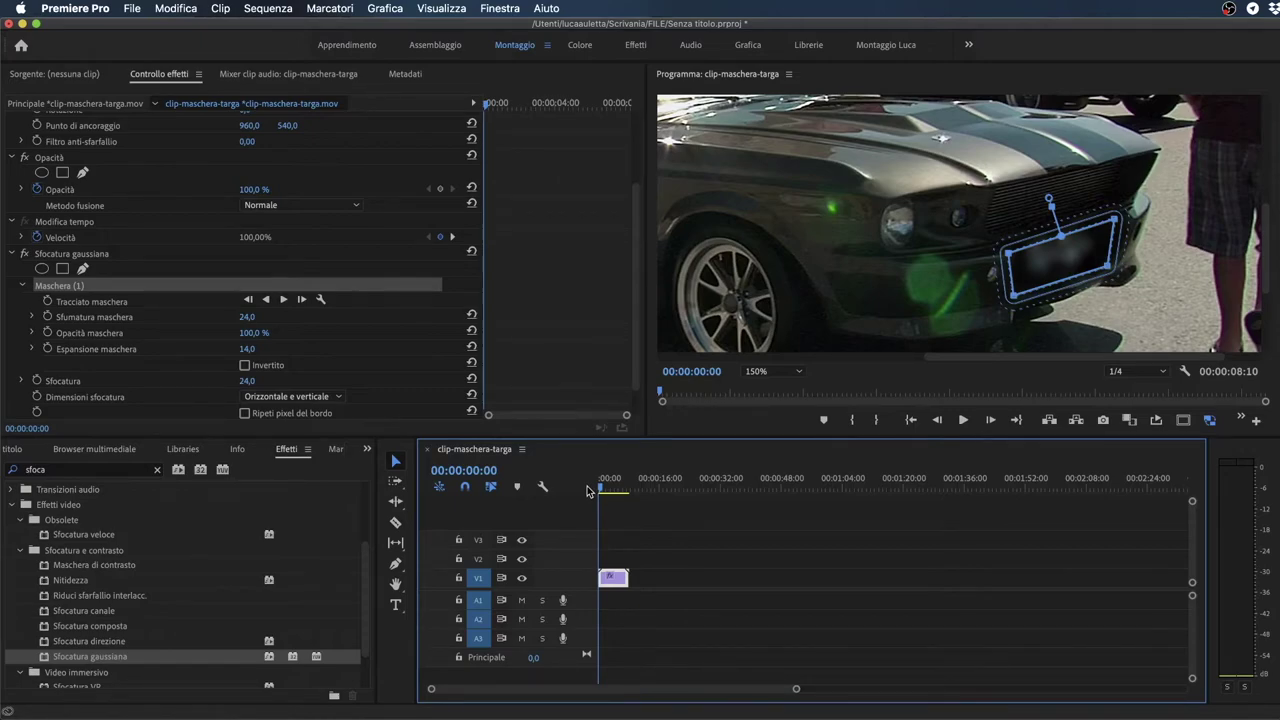
pyautogui.click(47, 301)
pyautogui.moveTo(610, 482); pyautogui.dragTo(613, 482)
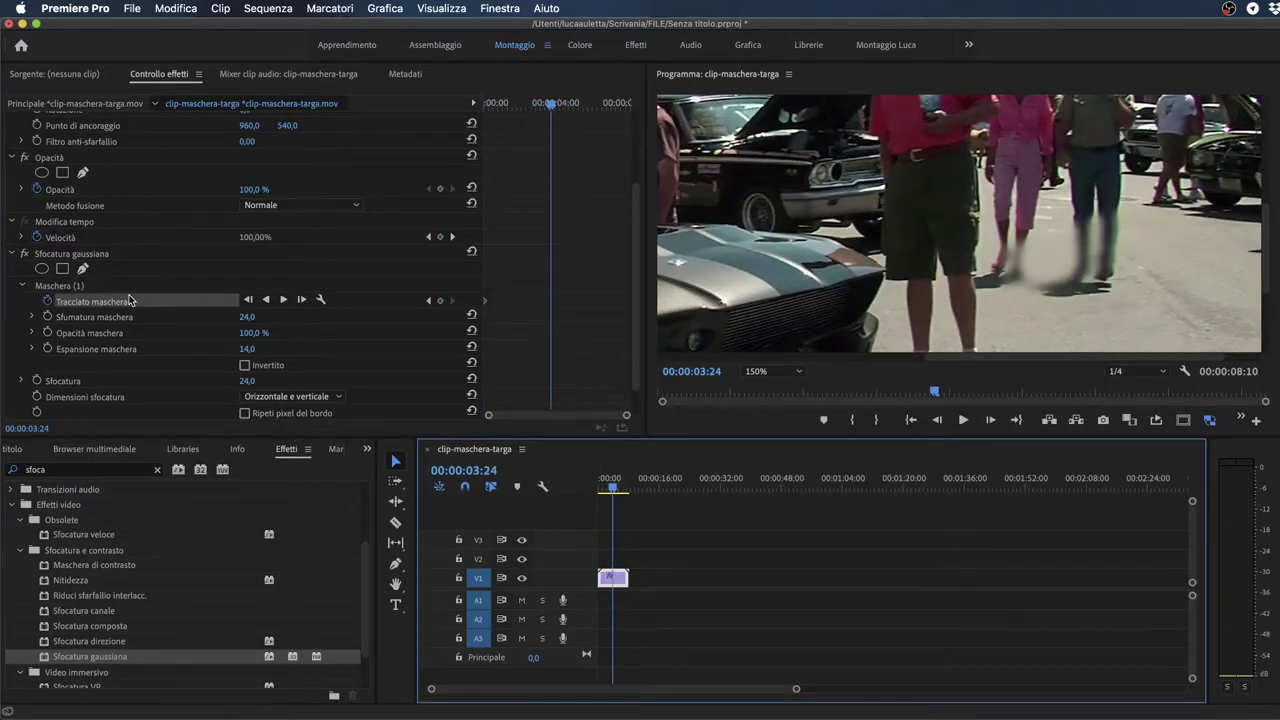
pyautogui.click(60, 286)
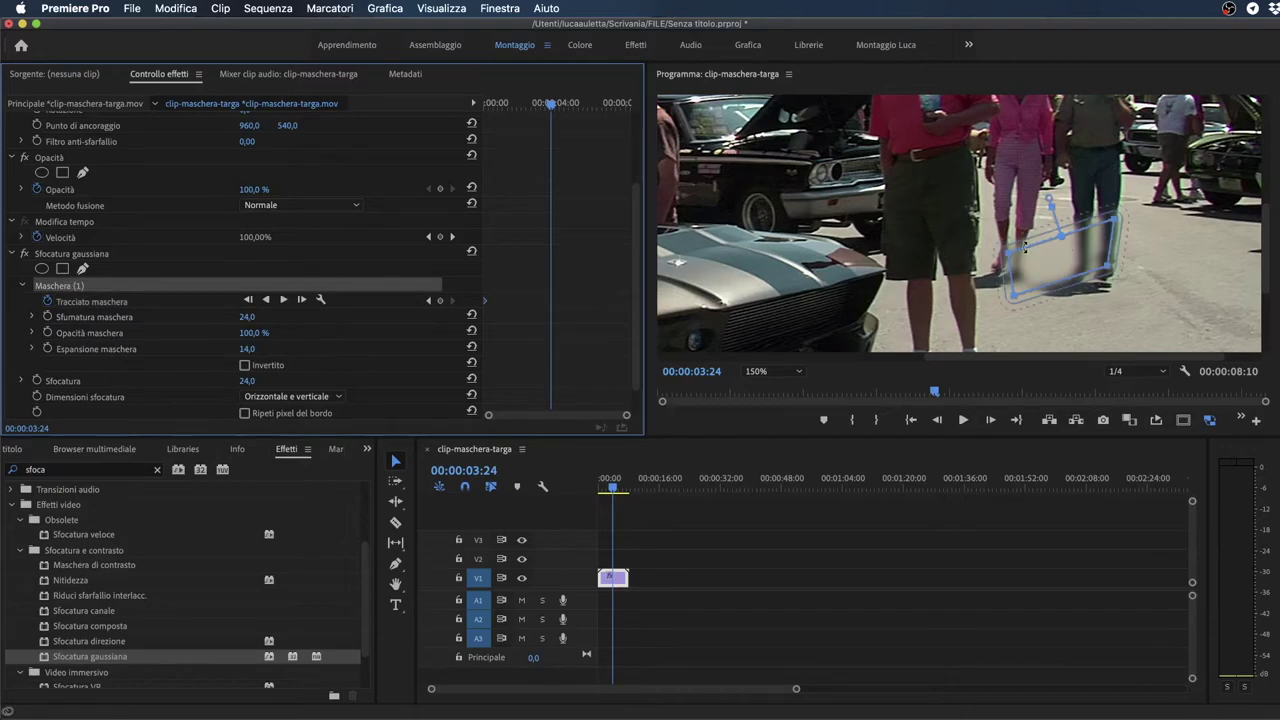
pyautogui.moveTo(616, 488); pyautogui.dragTo(565, 490)
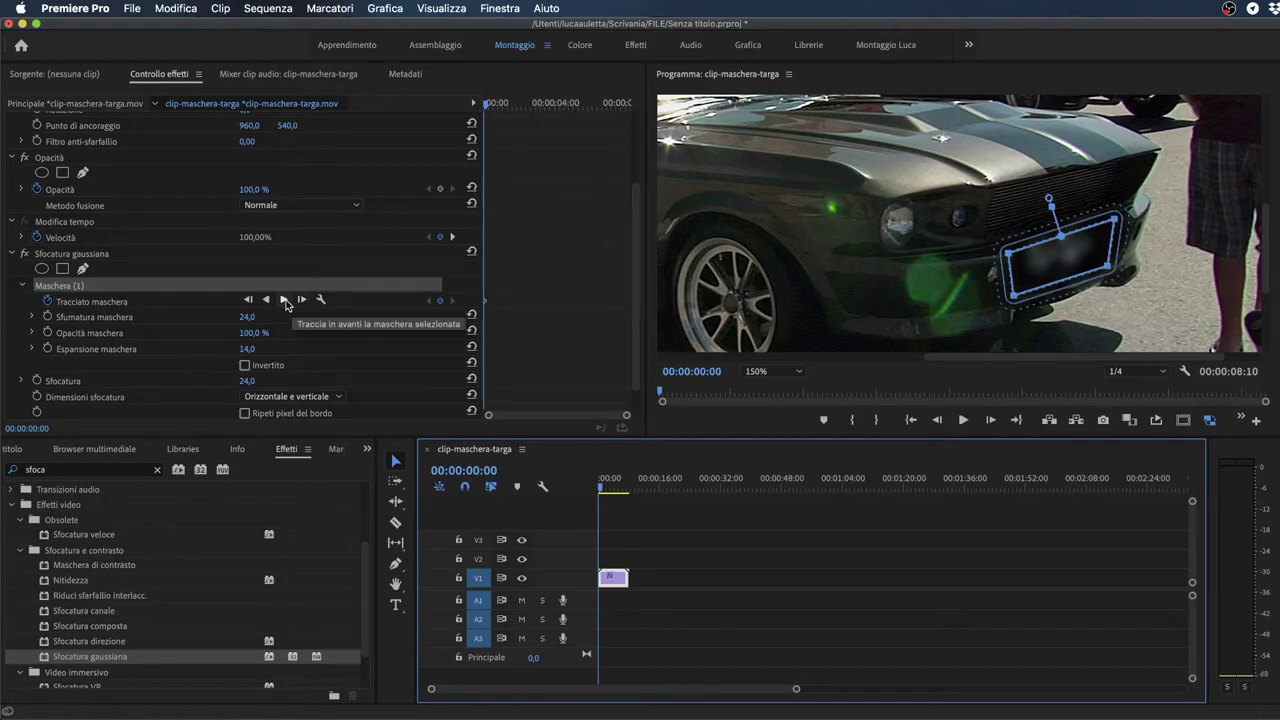
# - Track Maschera (1) forward through the clip, review it, and set the monitor zoom to Adatta
pyautogui.click(285, 300)
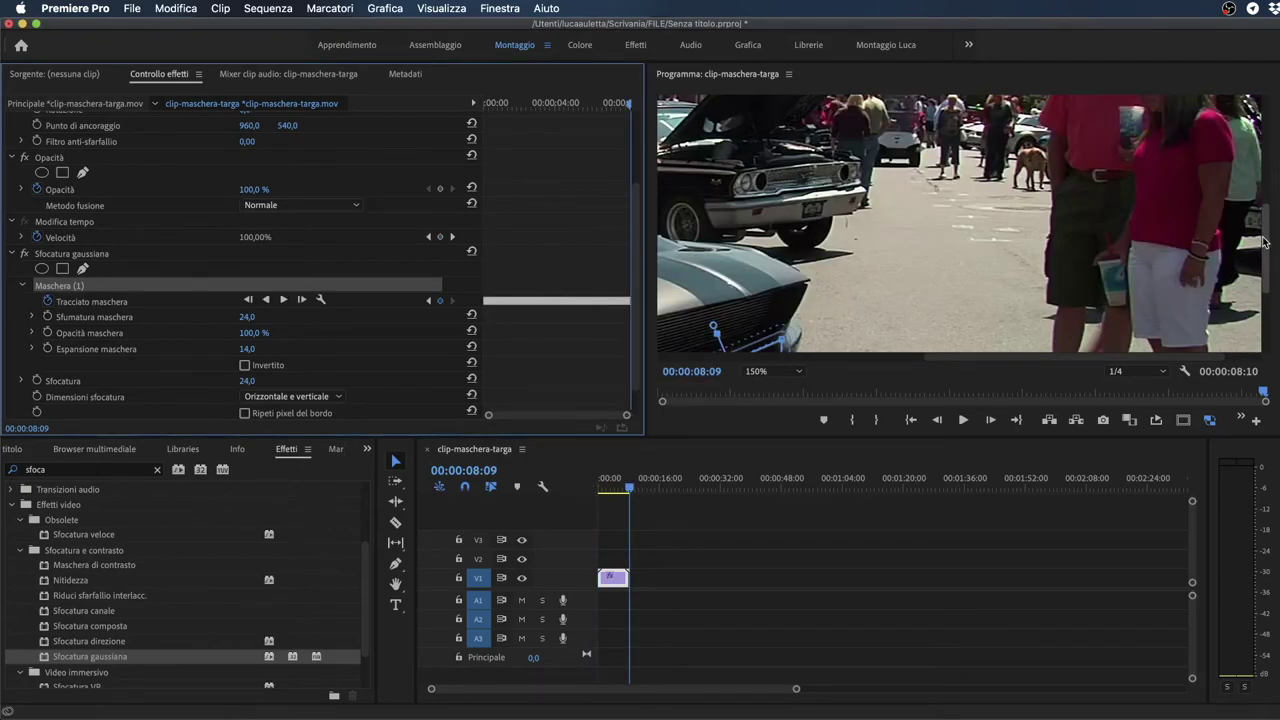
pyautogui.moveTo(1266, 232); pyautogui.dragTo(1266, 281)
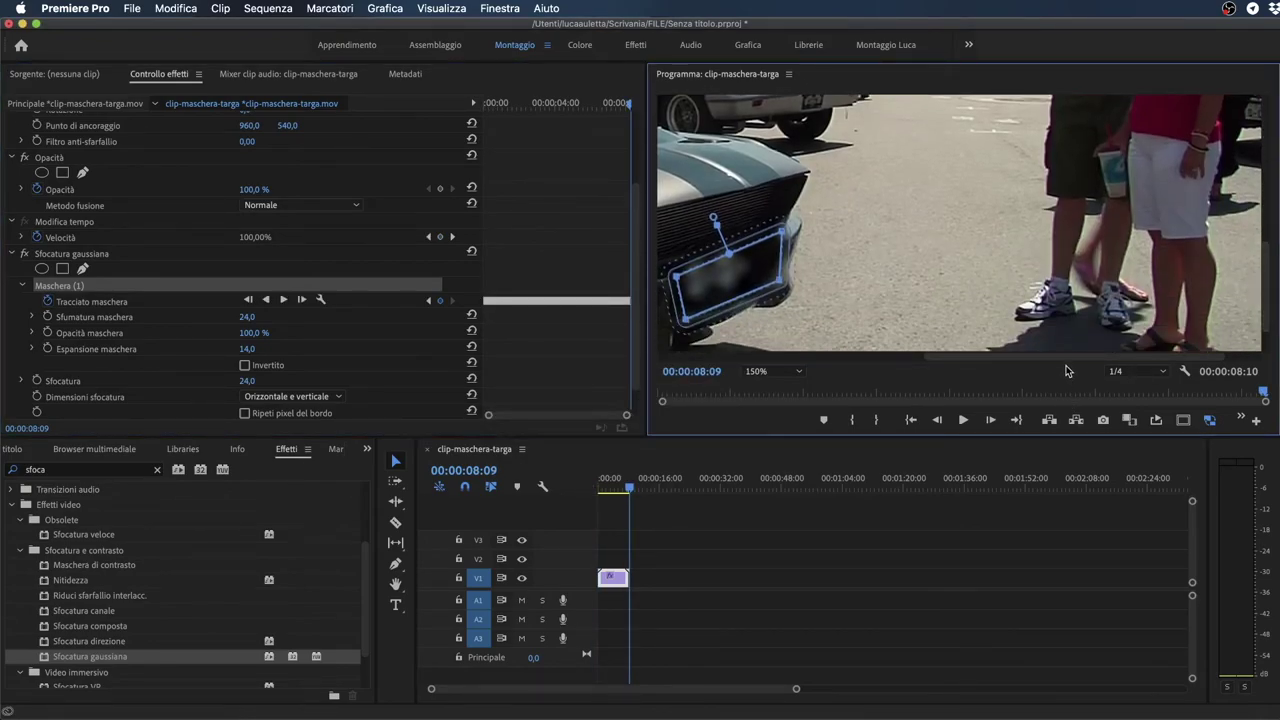
pyautogui.moveTo(1064, 357); pyautogui.dragTo(996, 358)
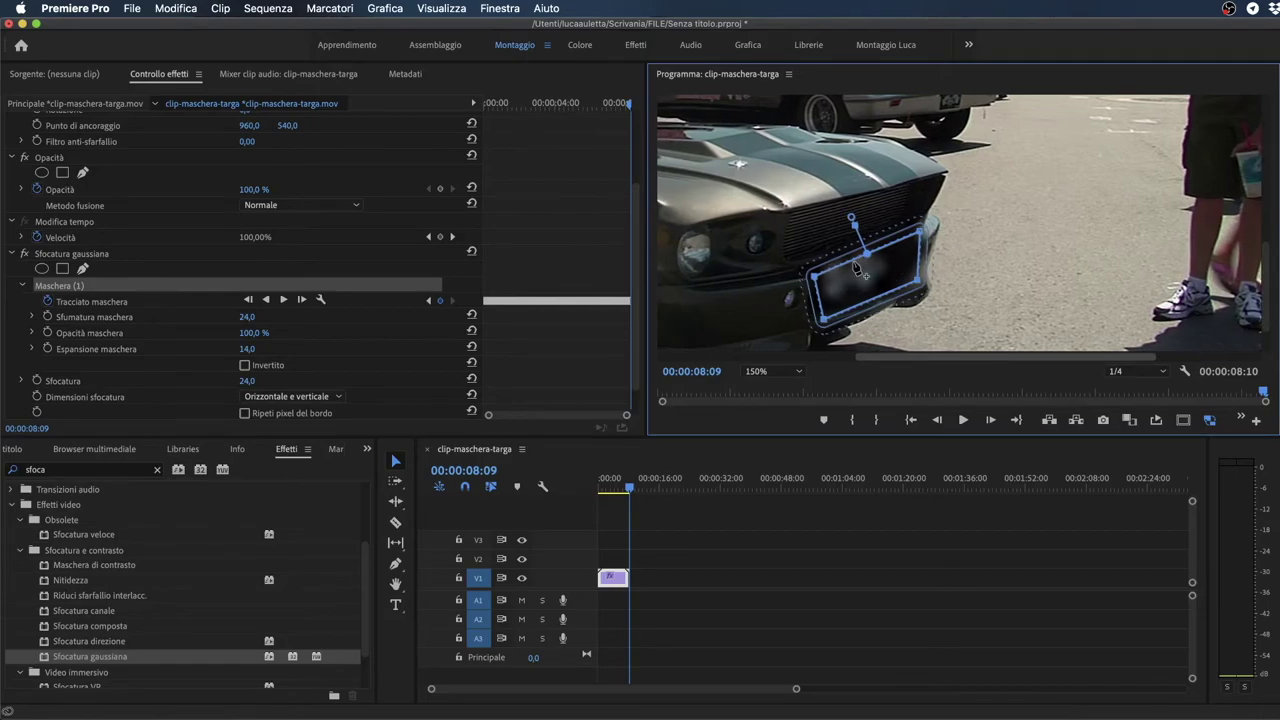
pyautogui.click(669, 578)
pyautogui.moveTo(634, 490); pyautogui.dragTo(595, 491)
pyautogui.click(760, 371)
pyautogui.click(760, 387)
# - Type Sfocatura 30 and Sfumatura maschera 20, then play the clip to review
pyautogui.click(613, 579)
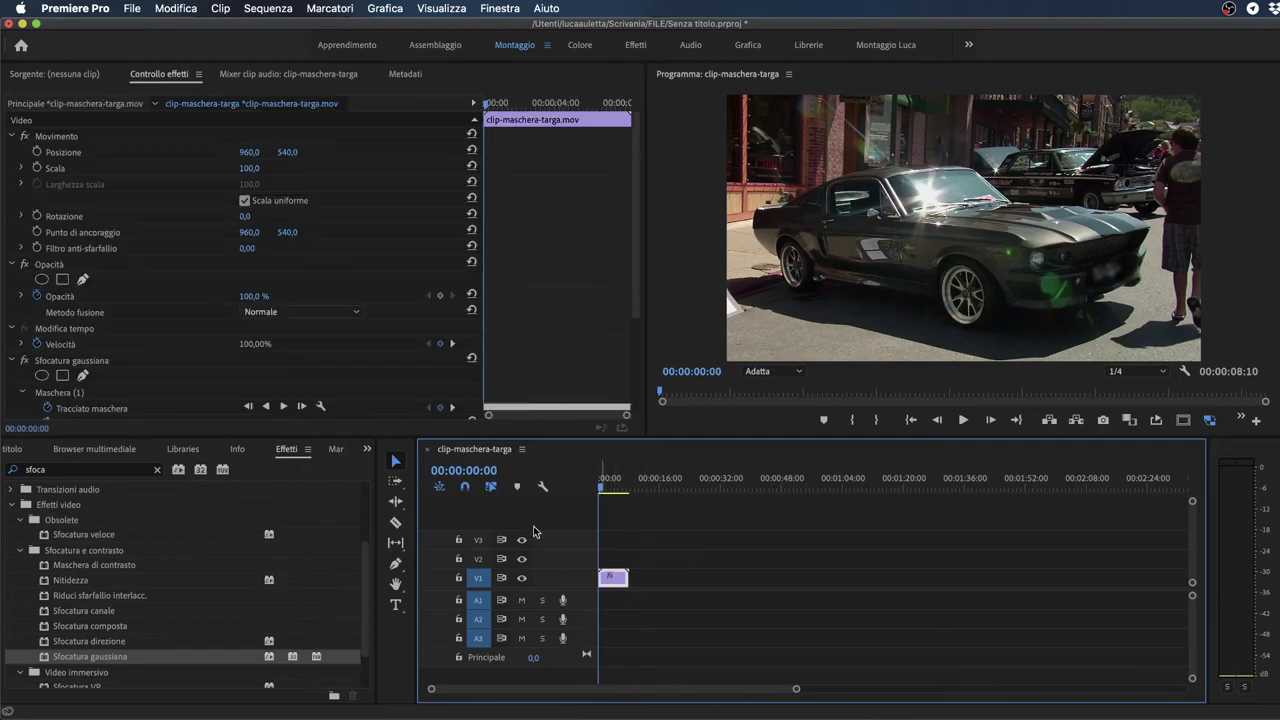
pyautogui.scroll(-5, 357, 376)
pyautogui.scroll(-2, 277, 366)
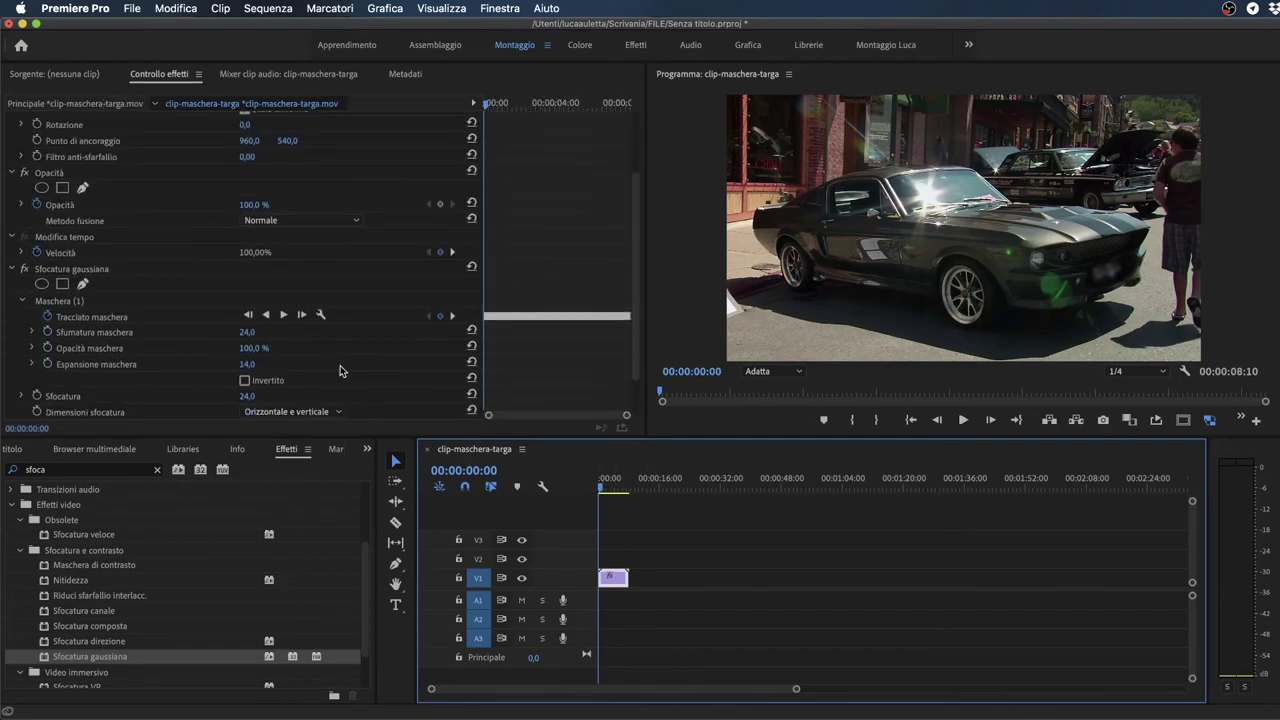
pyautogui.click(249, 381)
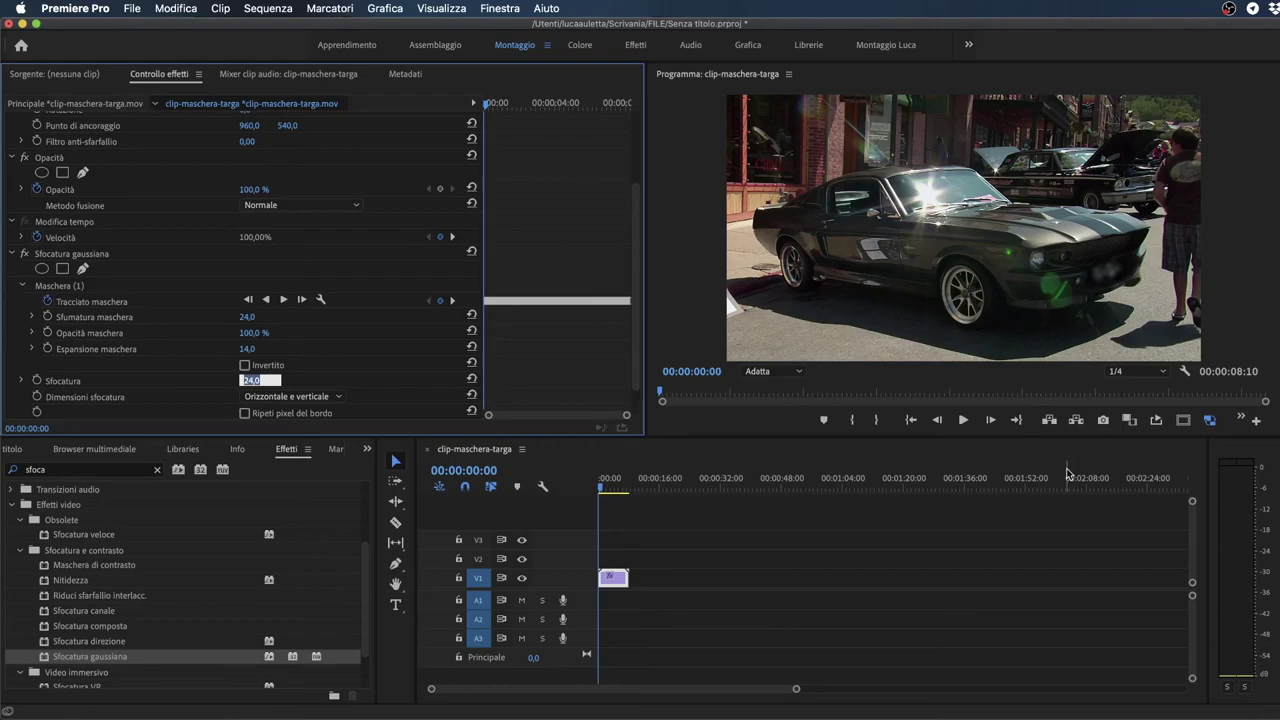
pyautogui.write('30')
pyautogui.press('Return')
pyautogui.click(247, 317)
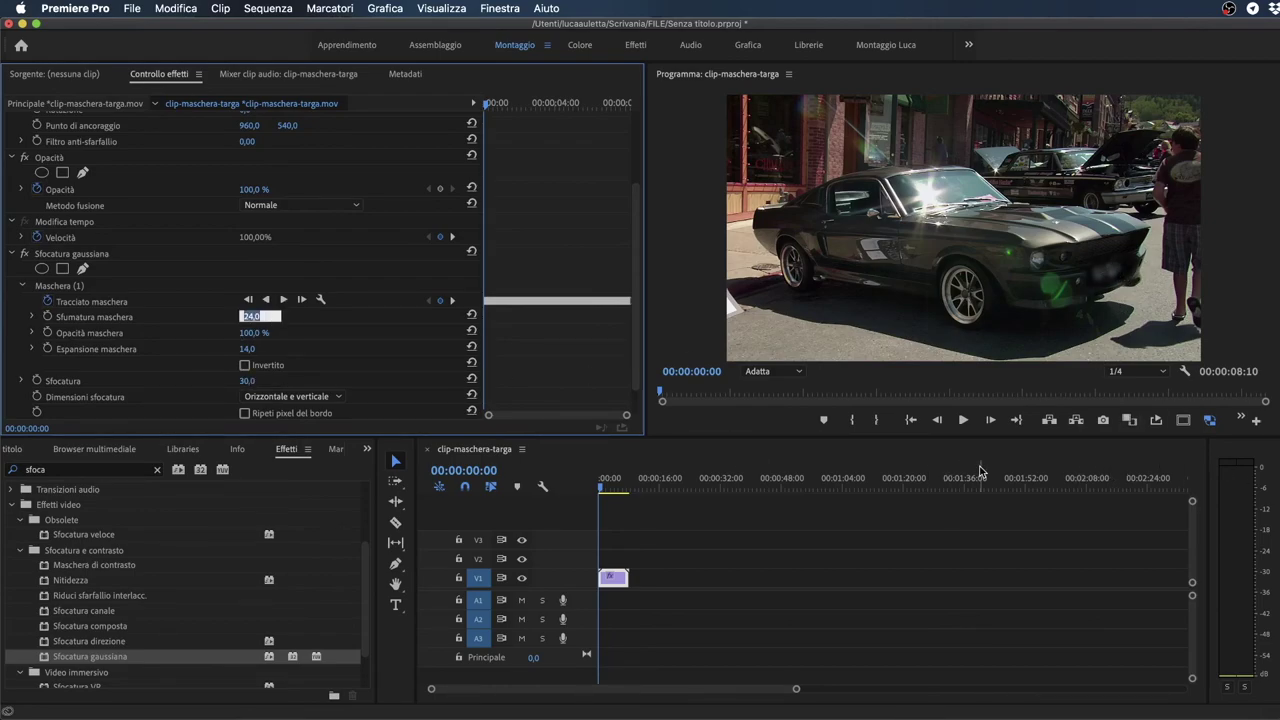
pyautogui.write('20')
pyautogui.press('Return')
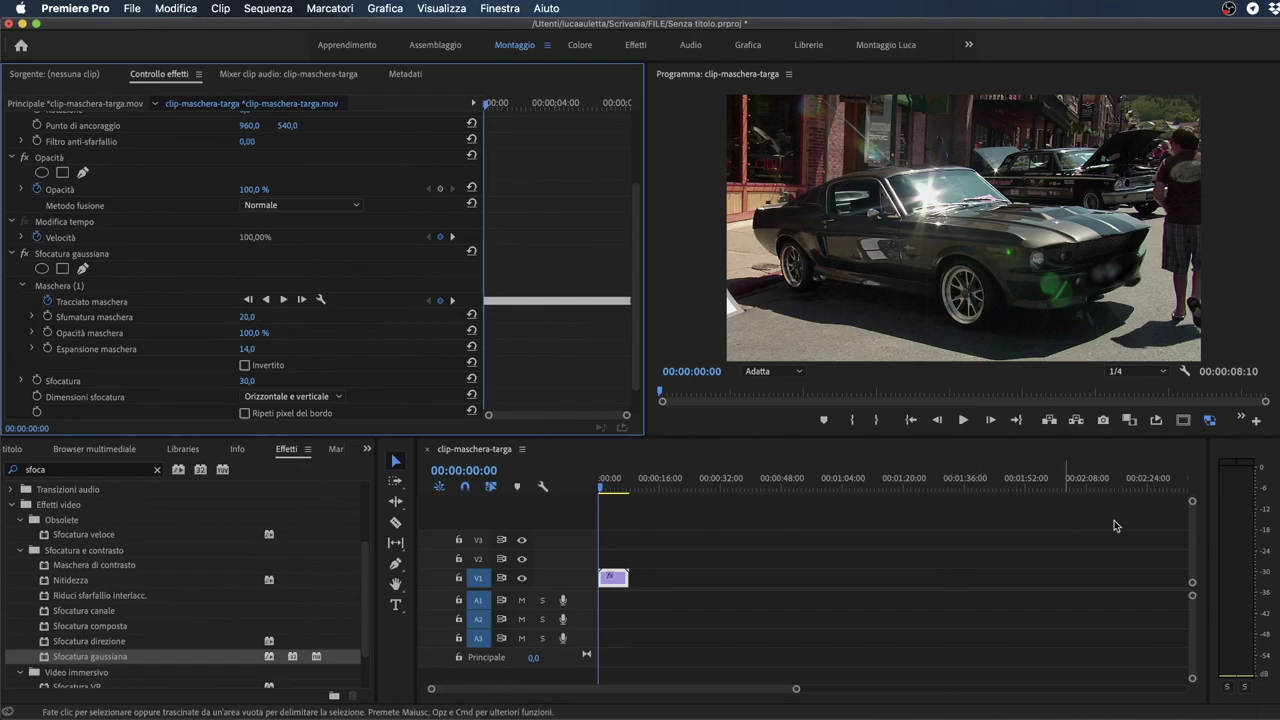
pyautogui.press('space')
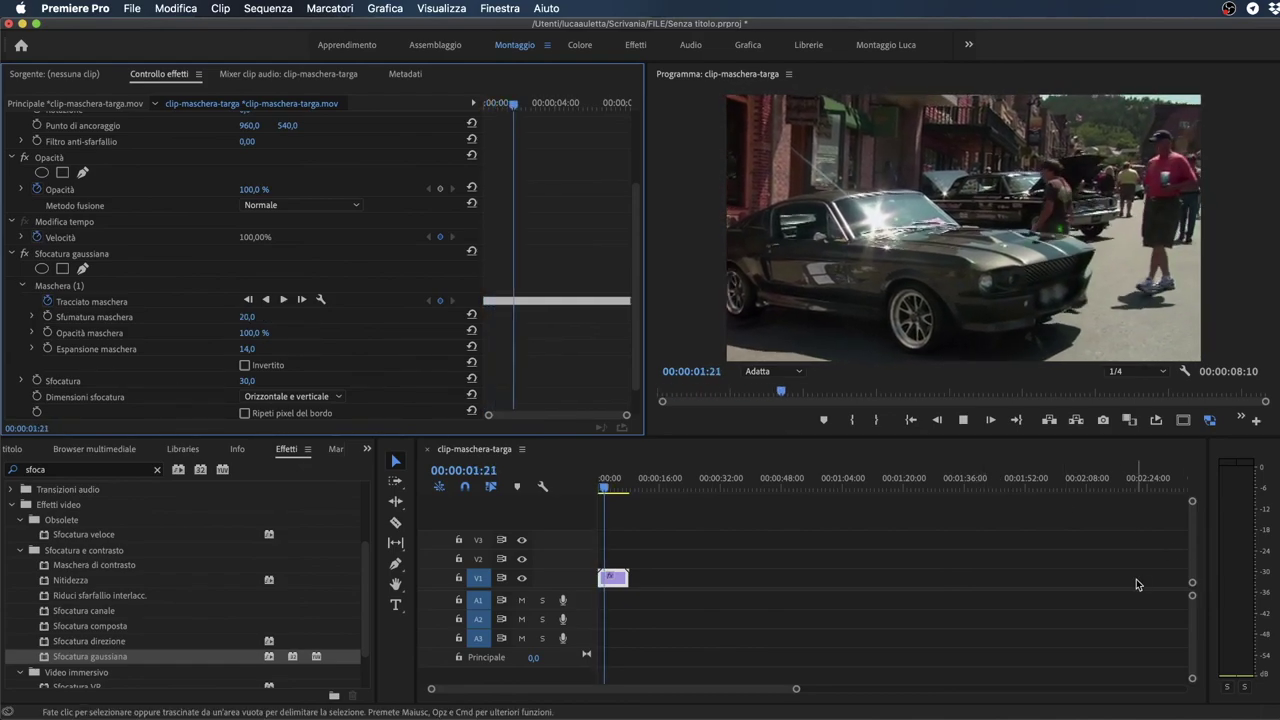